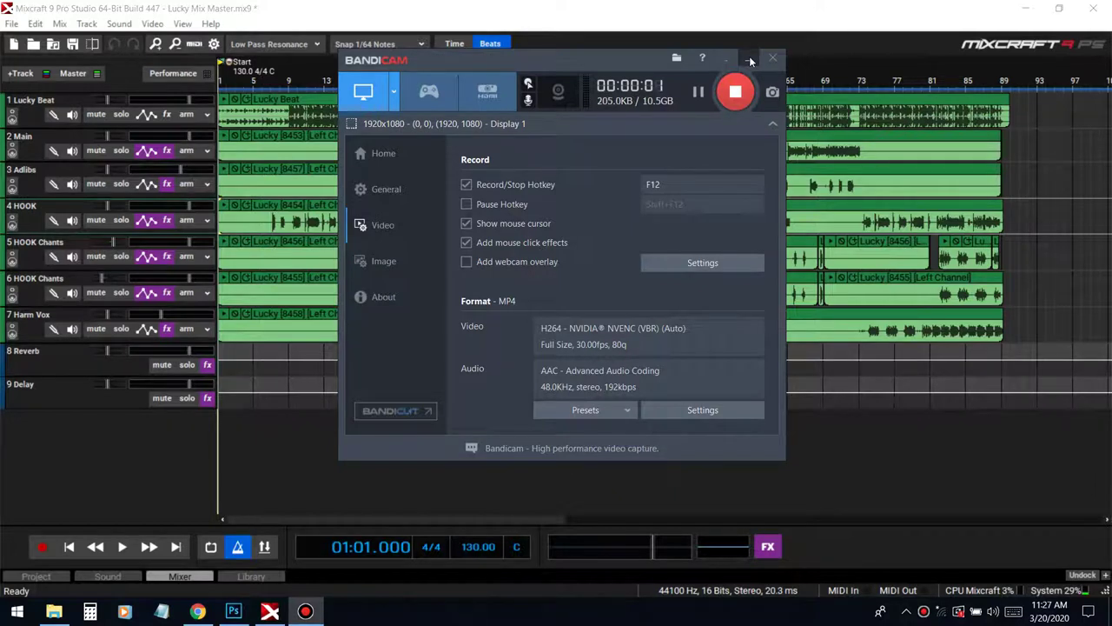
# Minimize the screen recorder, then select the Harm Vox clip and its track on track 7.
pyautogui.click(749, 59)
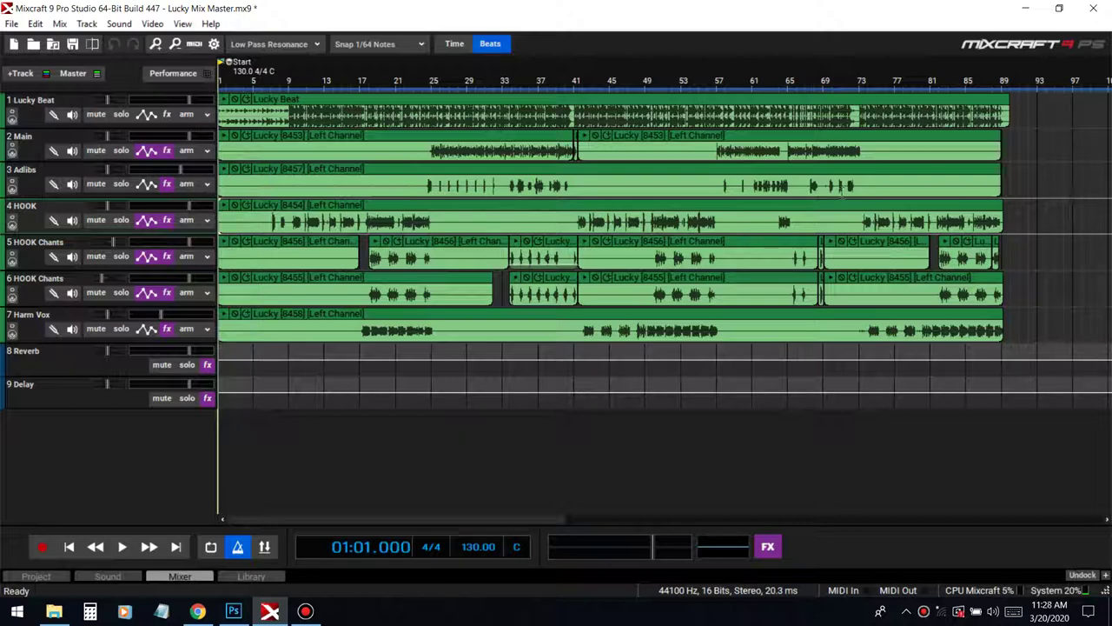
pyautogui.click(358, 306)
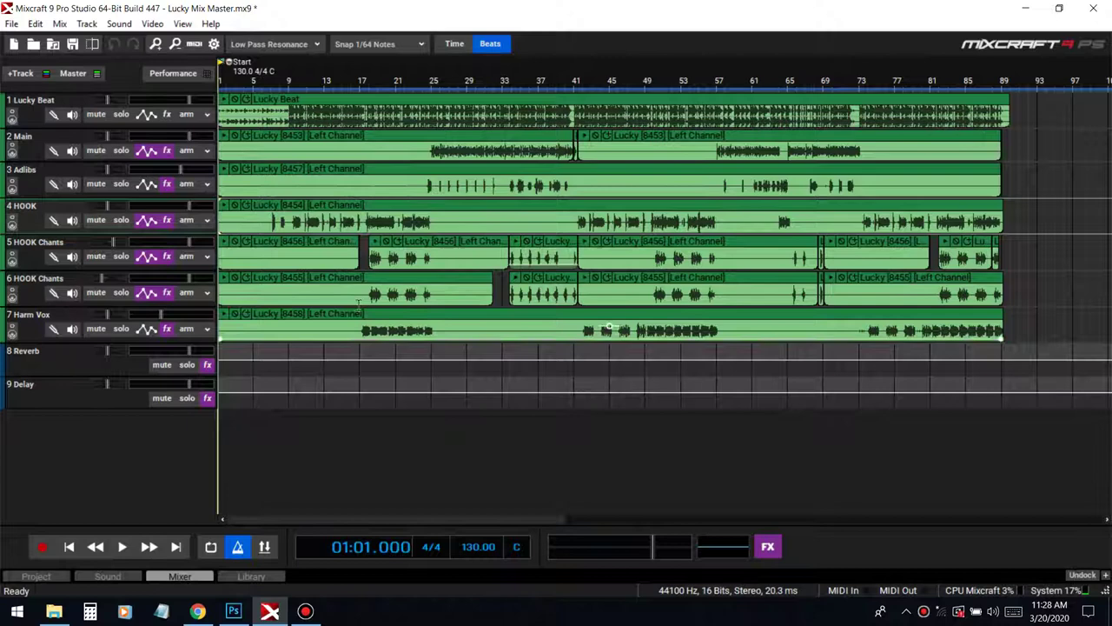
pyautogui.click(39, 332)
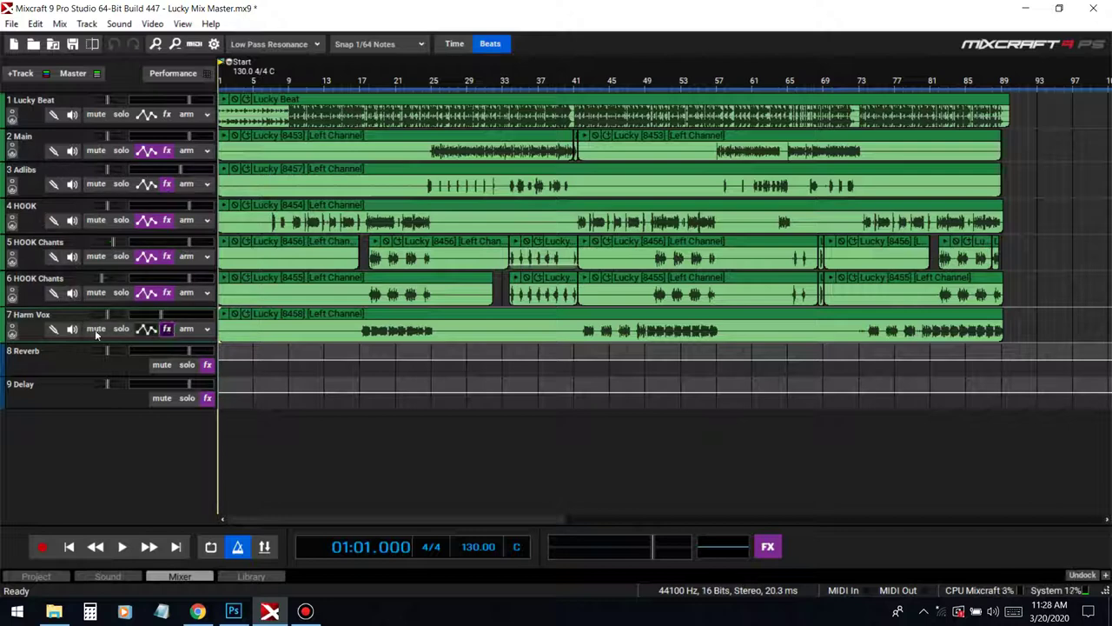
pyautogui.click(169, 329)
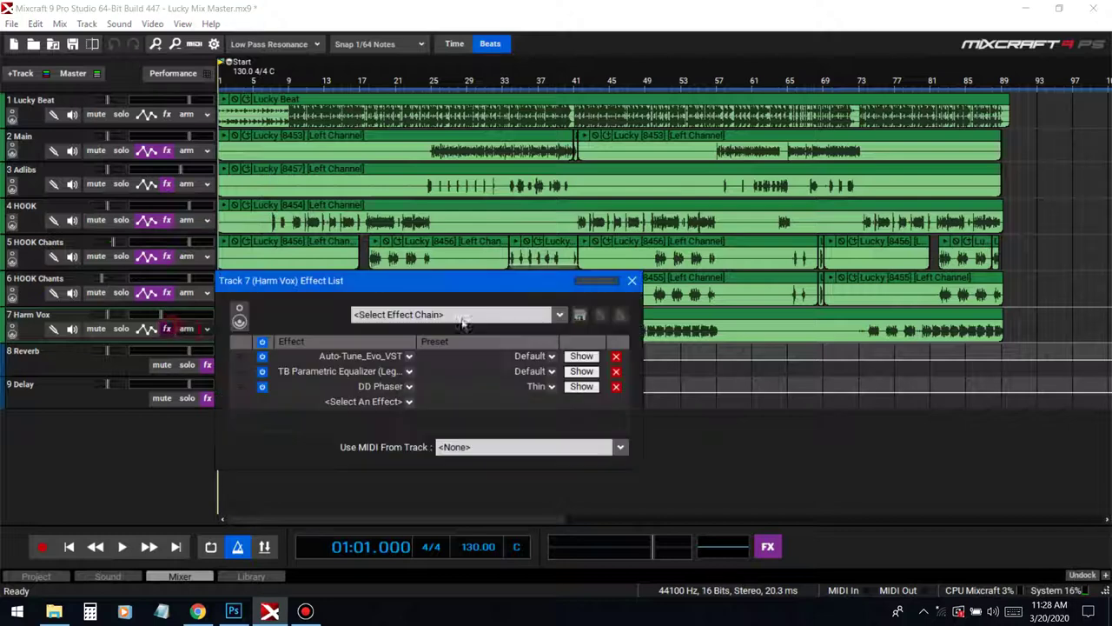
pyautogui.click(574, 371)
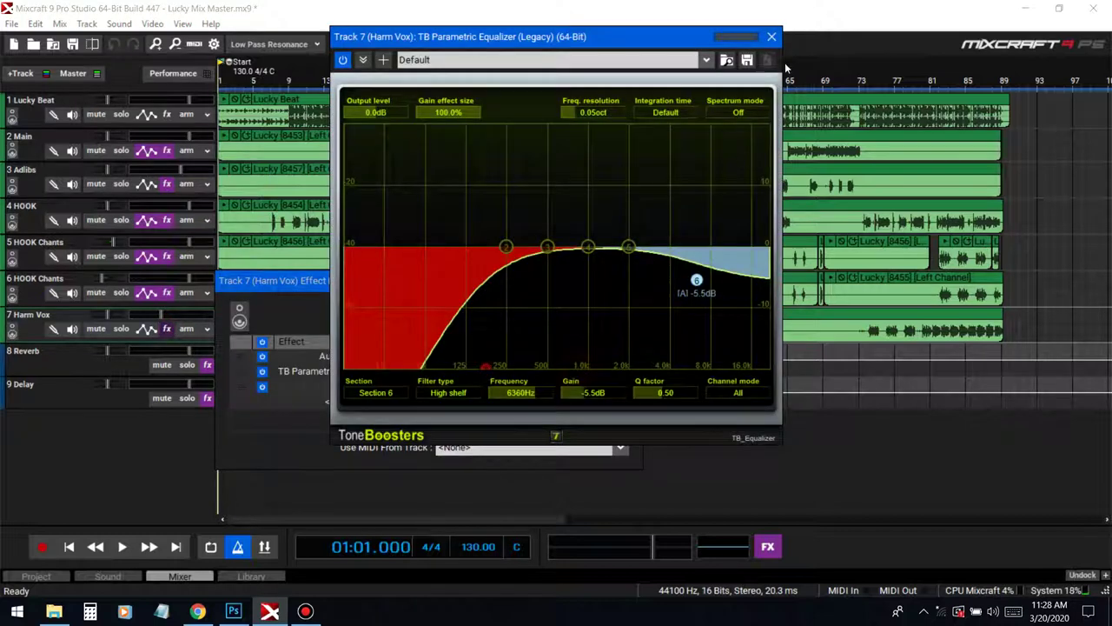
pyautogui.click(771, 37)
pyautogui.click(635, 279)
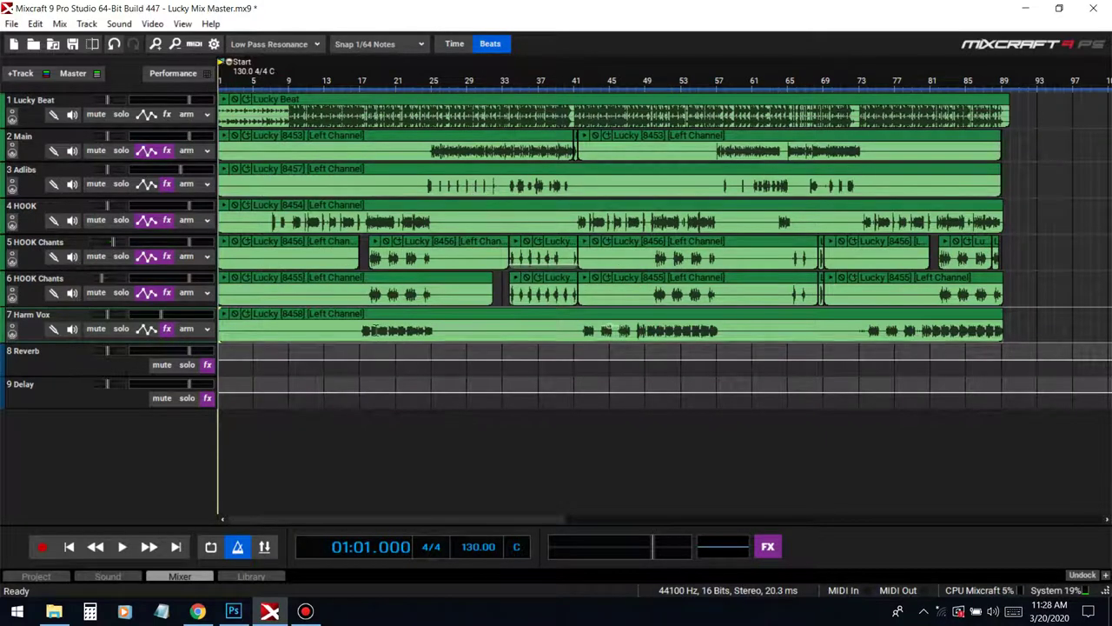
pyautogui.click(767, 546)
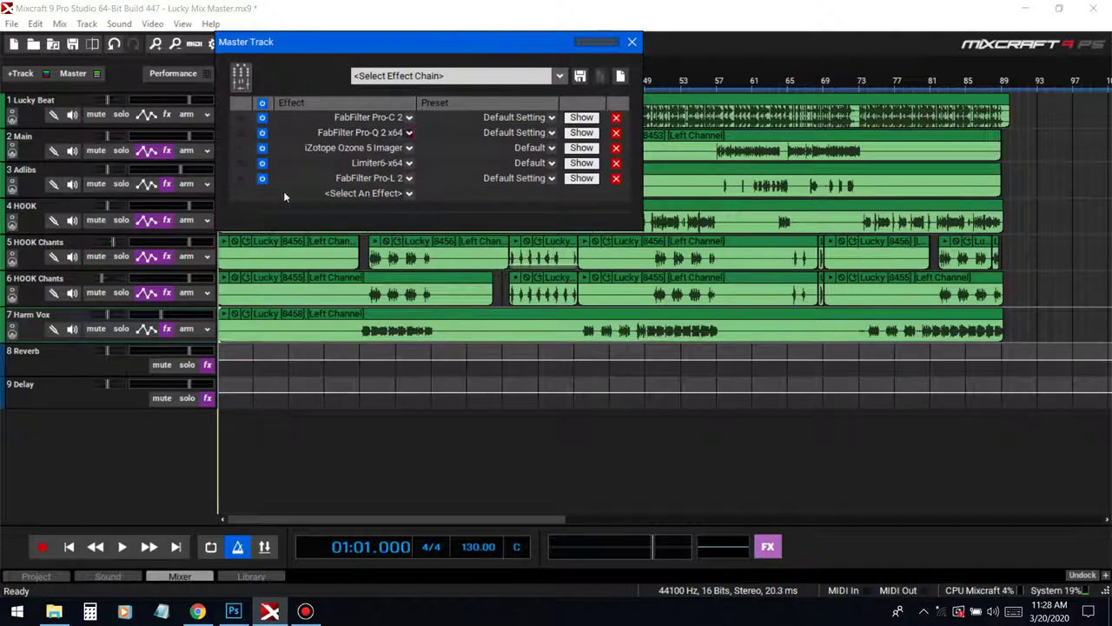
pyautogui.click(581, 117)
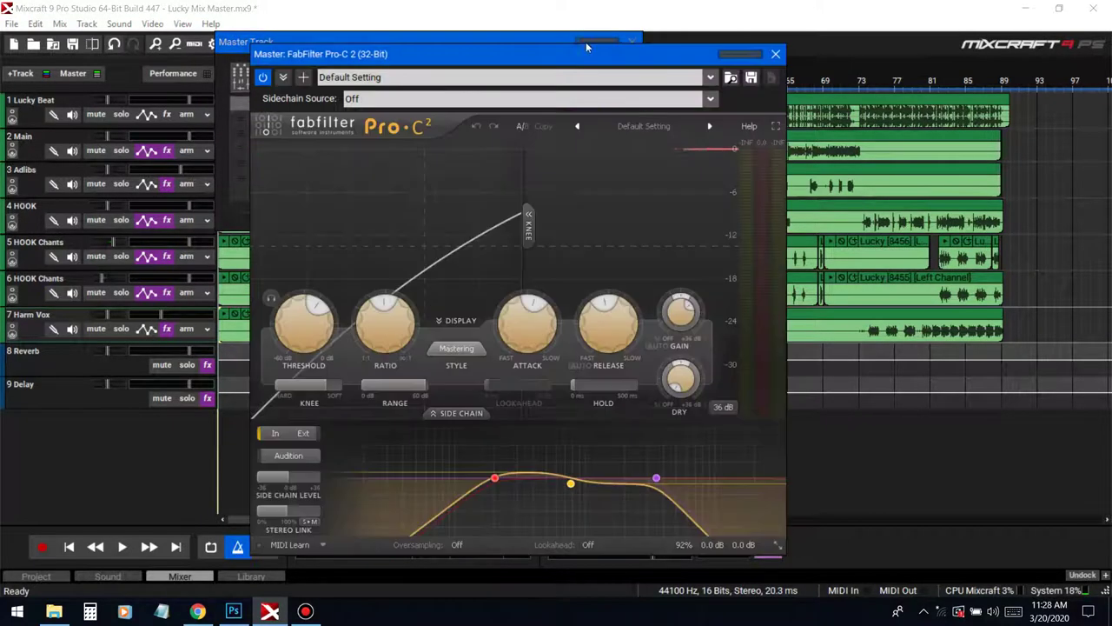
pyautogui.moveTo(593, 40); pyautogui.dragTo(765, 101)
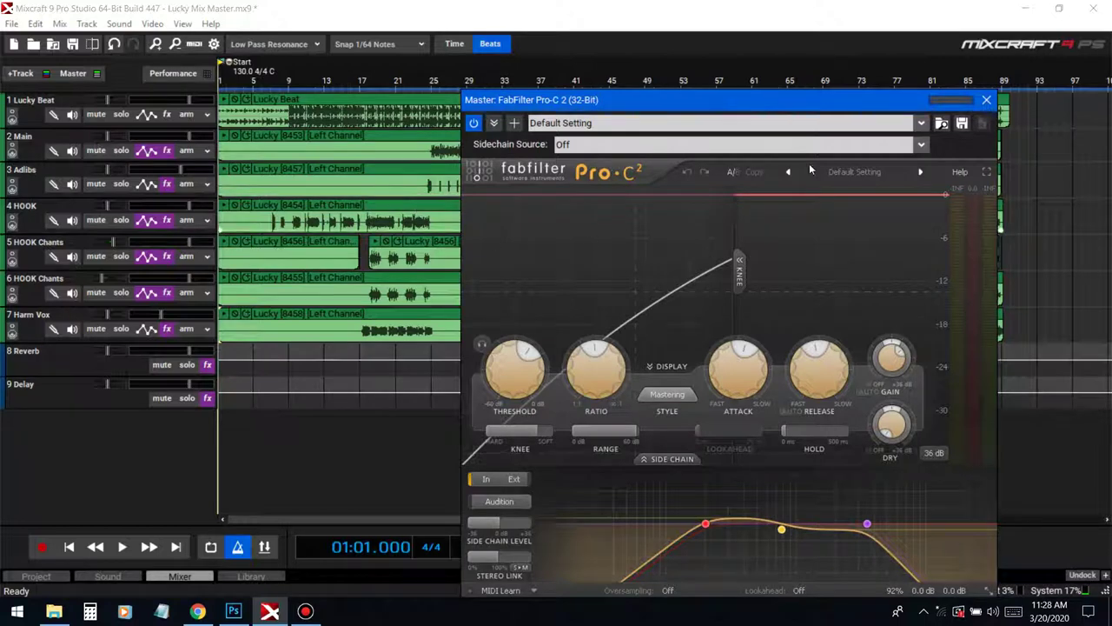
pyautogui.click(987, 99)
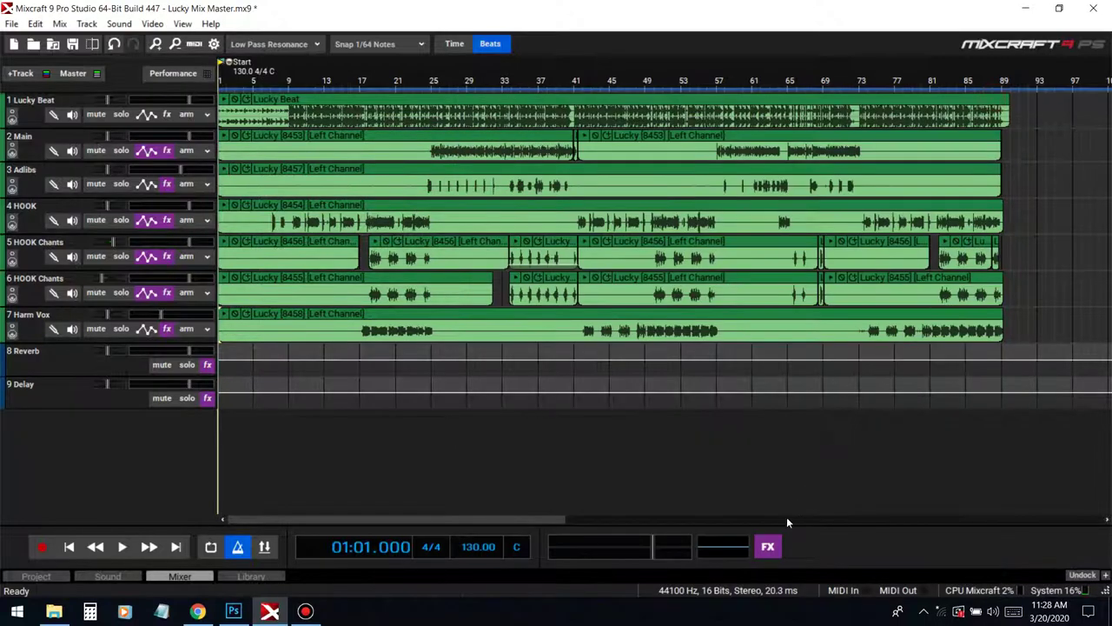
pyautogui.click(768, 546)
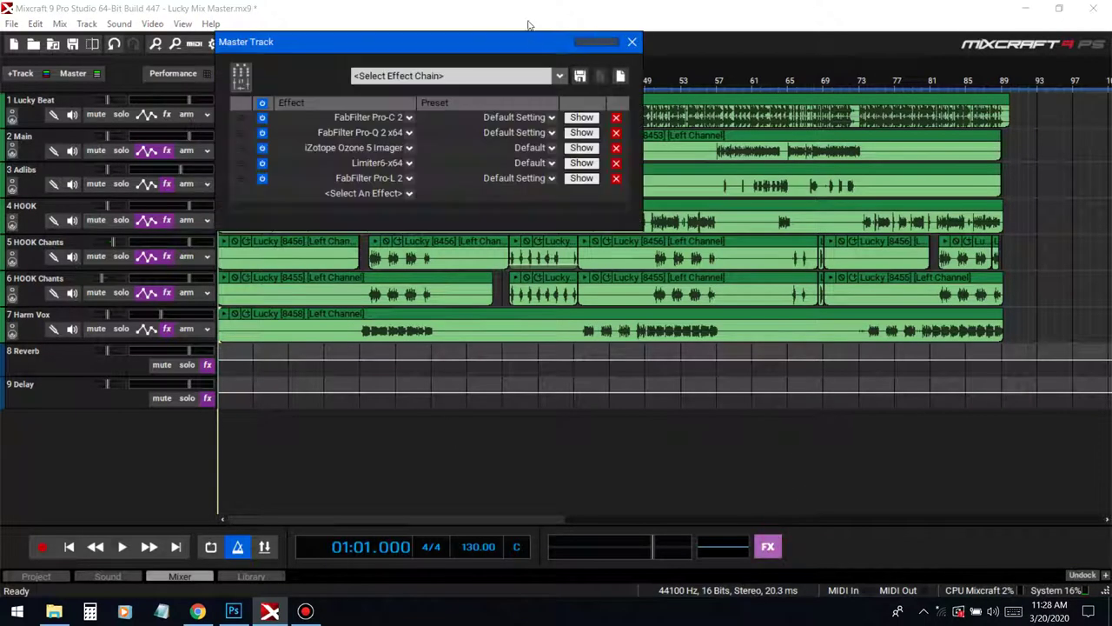
pyautogui.click(594, 134)
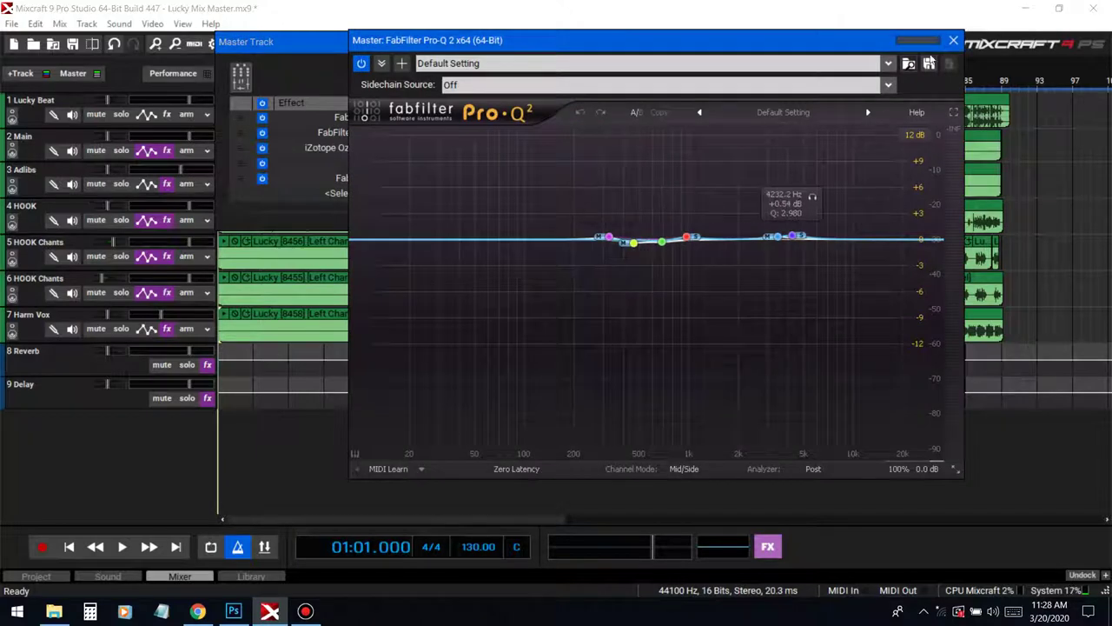
pyautogui.click(949, 41)
pyautogui.click(575, 148)
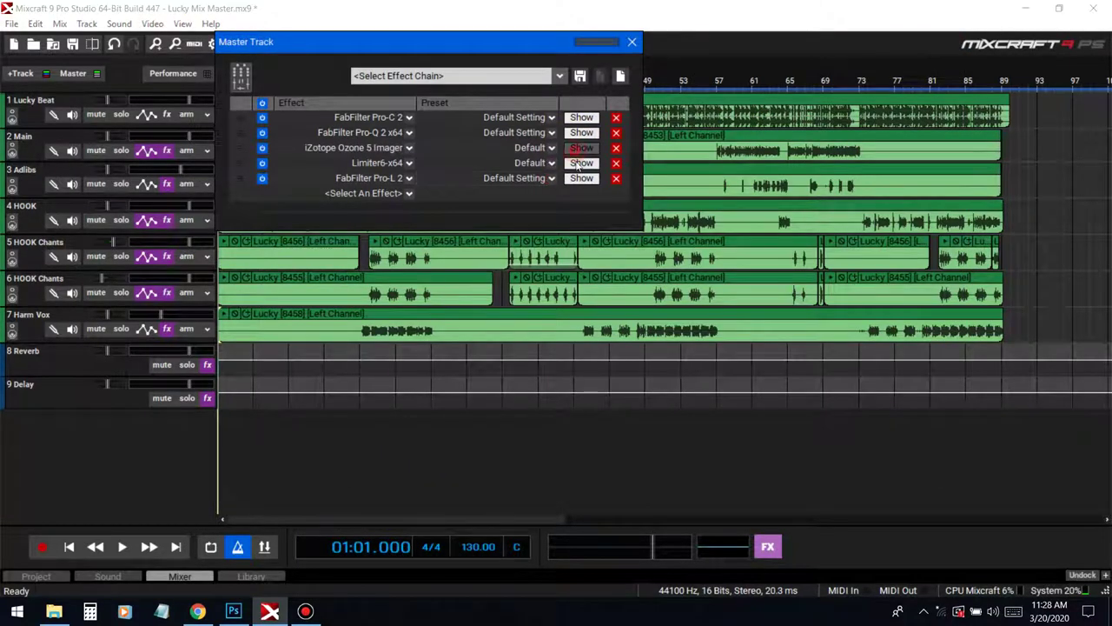
pyautogui.click(848, 85)
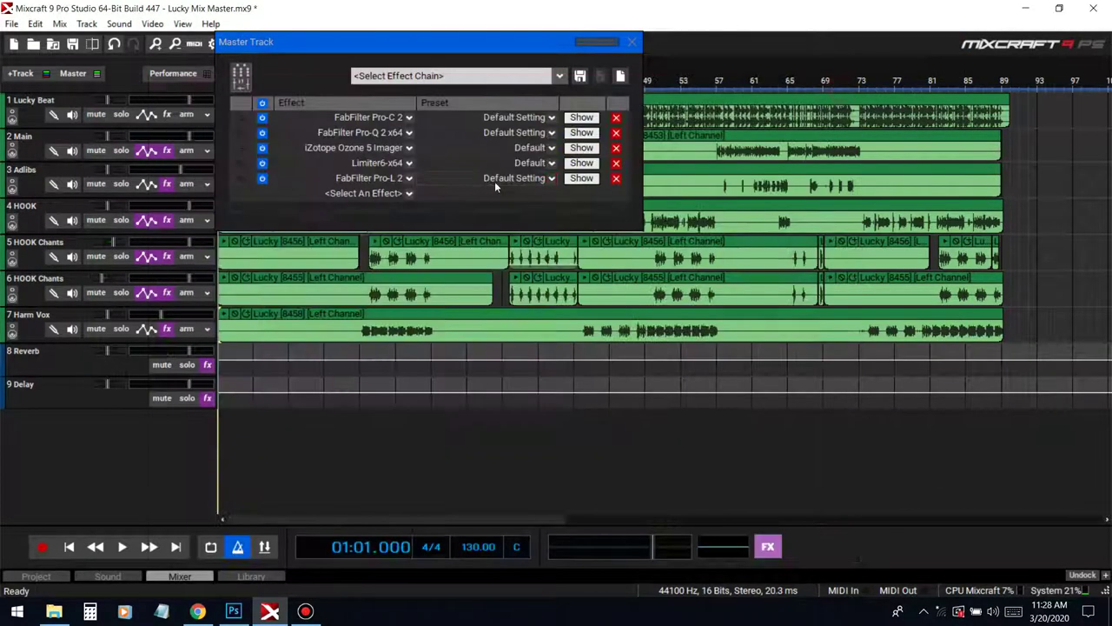
pyautogui.click(576, 180)
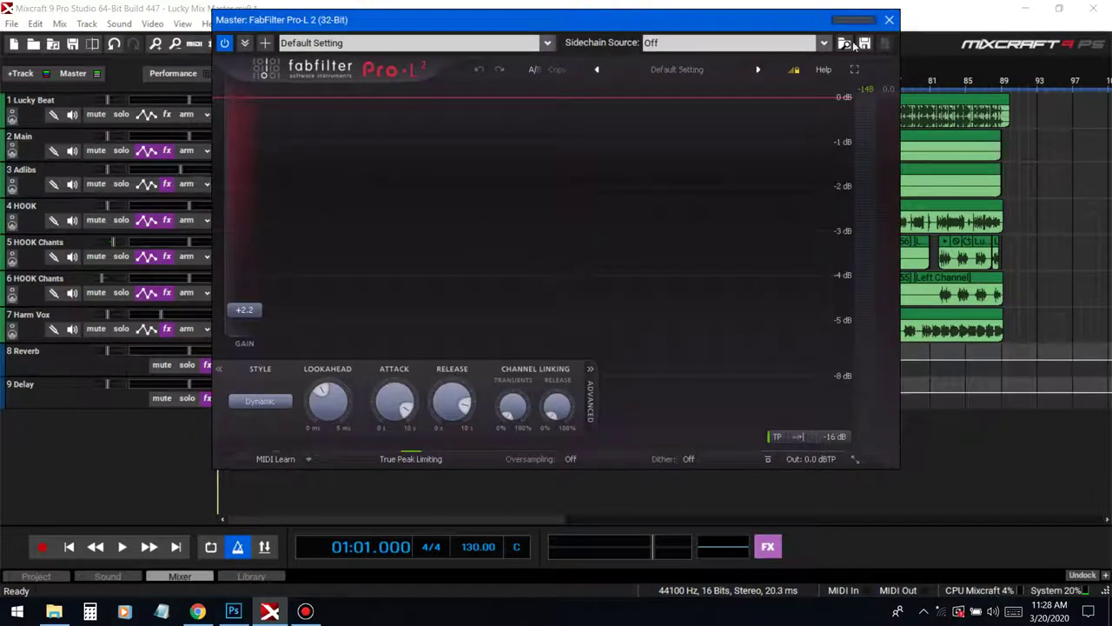
pyautogui.click(888, 20)
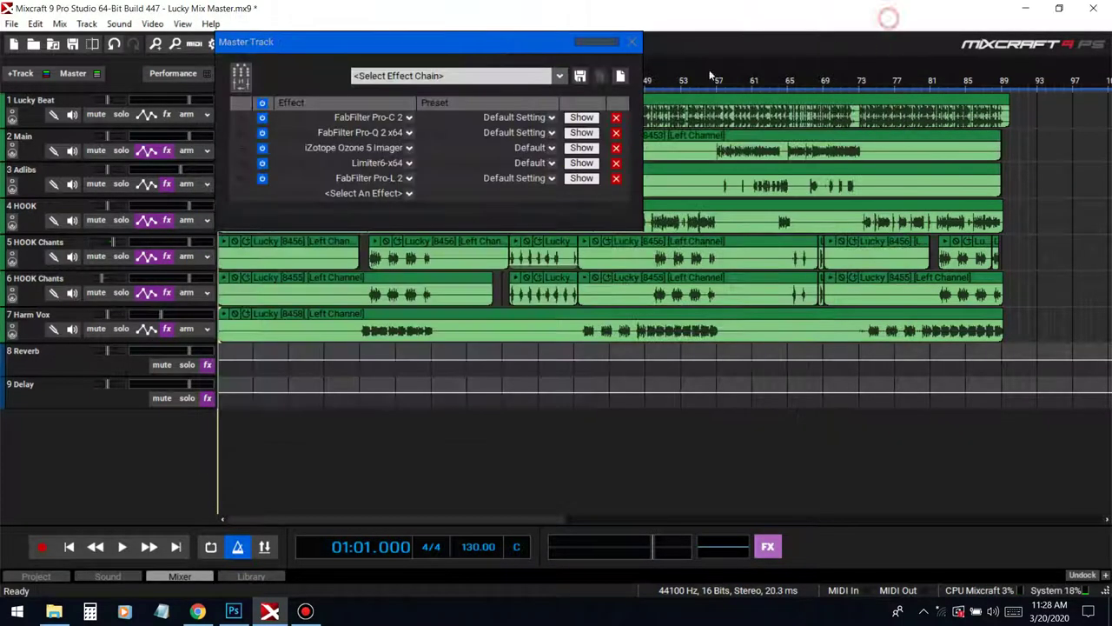
pyautogui.click(636, 30)
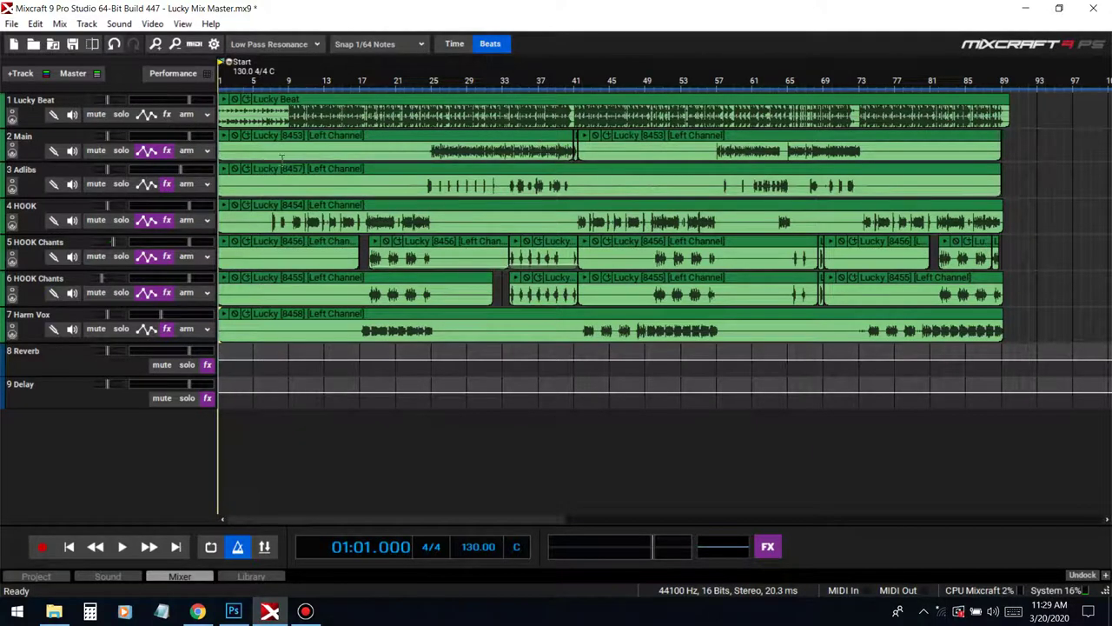
# Check the Main track's effect chain, then place the playhead at the start of bar 9.
pyautogui.click(167, 151)
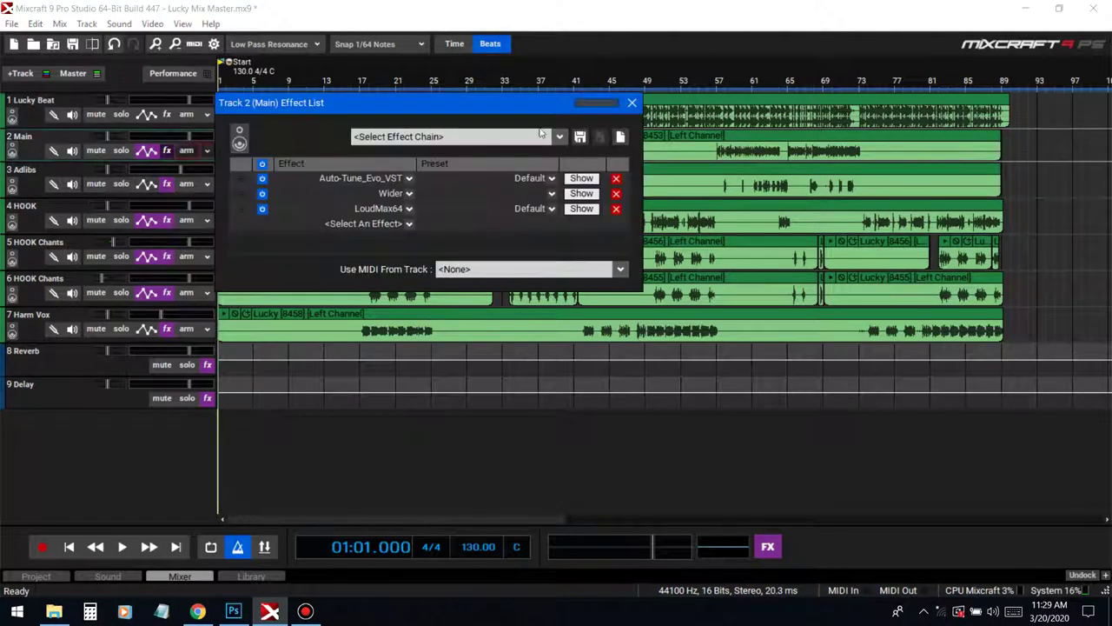
pyautogui.click(631, 104)
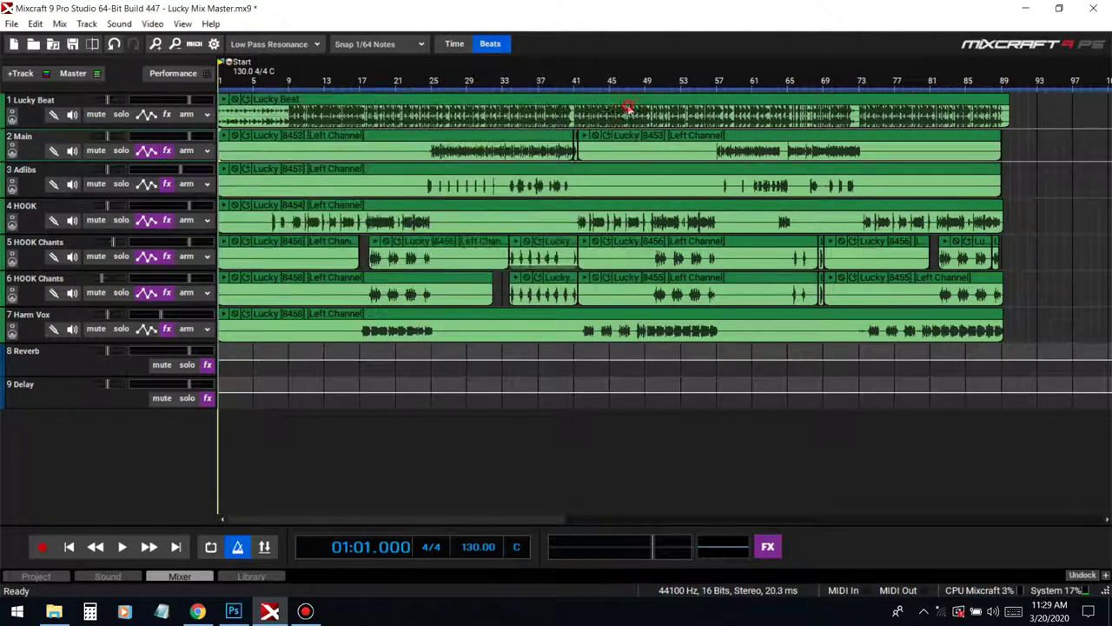
pyautogui.click(293, 87)
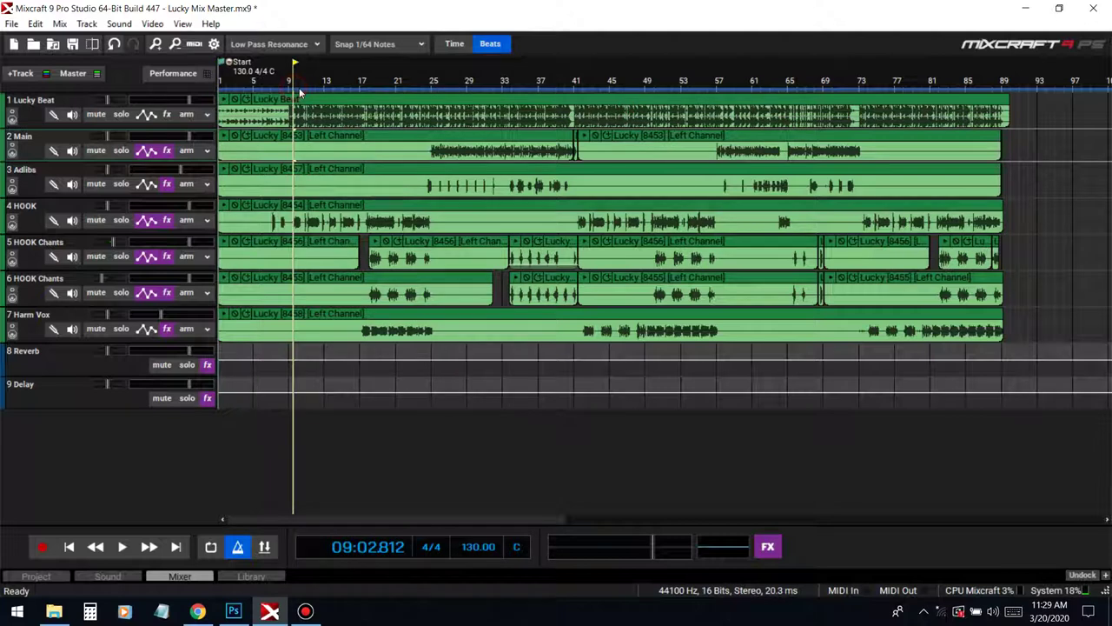
pyautogui.click(285, 84)
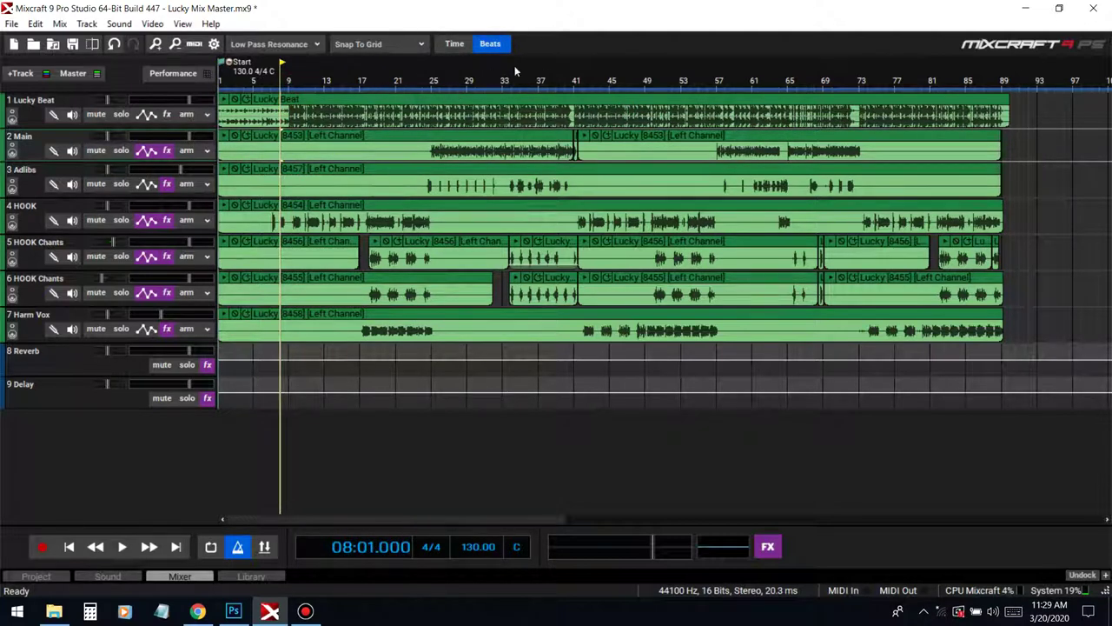
# Play the vocals together from bar 9 and stop around bar 19.
pyautogui.press('space')
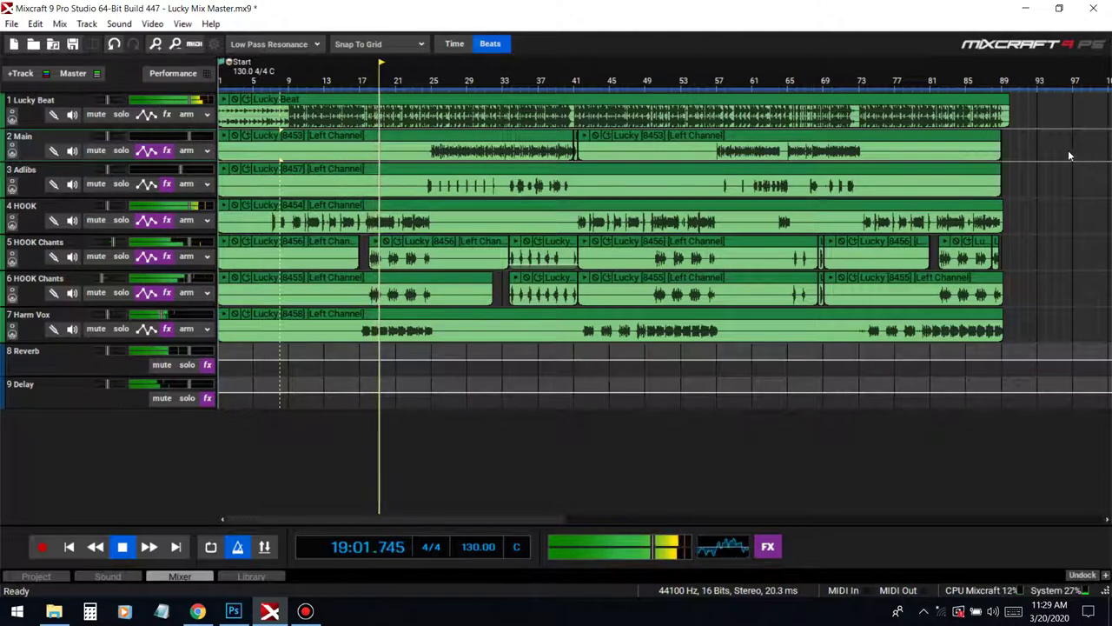
pyautogui.press('space')
pyautogui.scroll(1, 394, 243)
pyautogui.scroll(1, 517, 252)
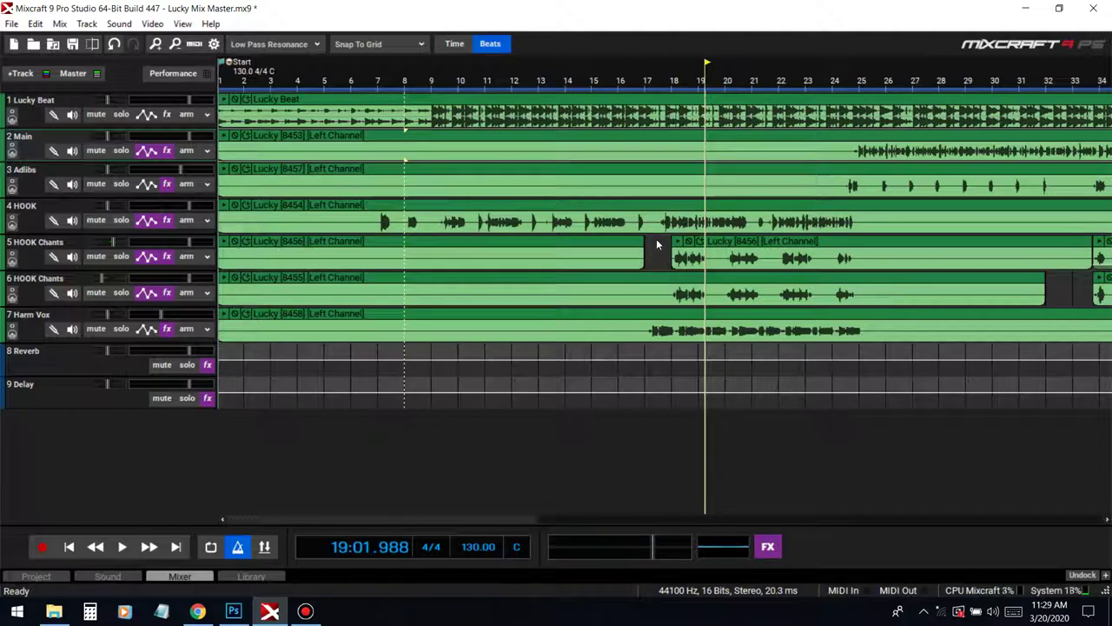
pyautogui.scroll(-4, 658, 237)
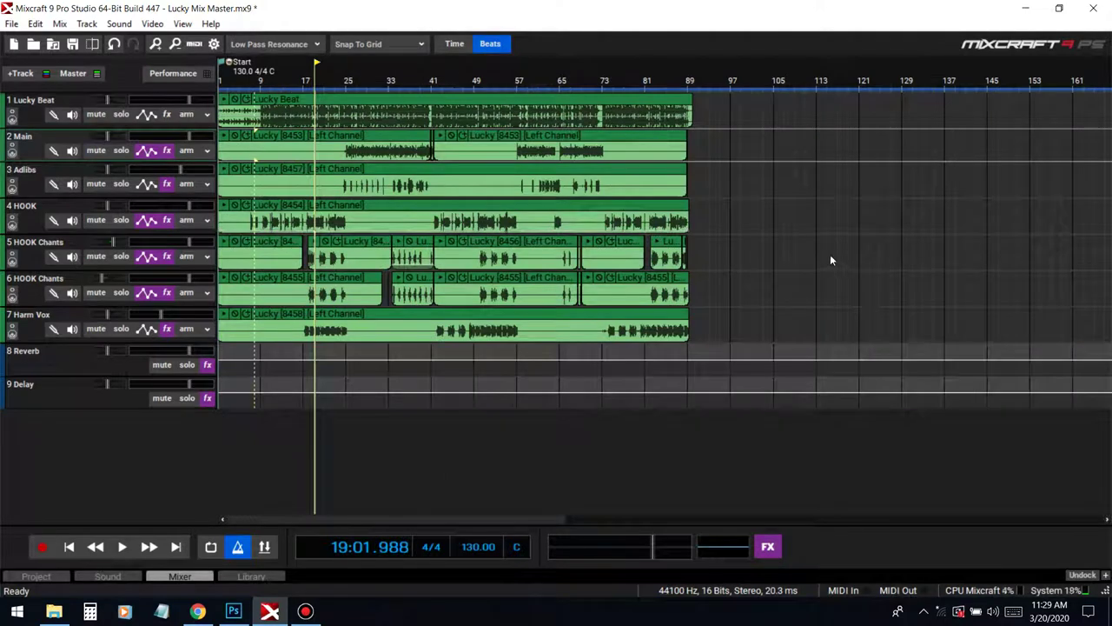
# Add a new audio track with Ctrl+T, move it above Reverb and Delay, and show the desktop.
pyautogui.hotkey('ctrl', 't')
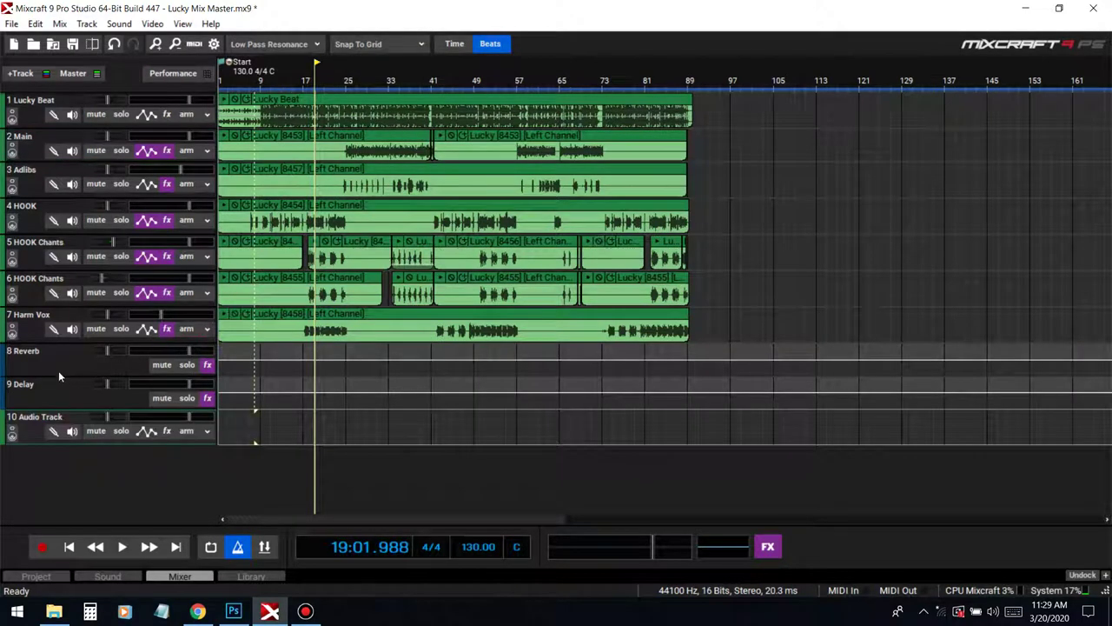
pyautogui.moveTo(35, 436); pyautogui.dragTo(35, 358)
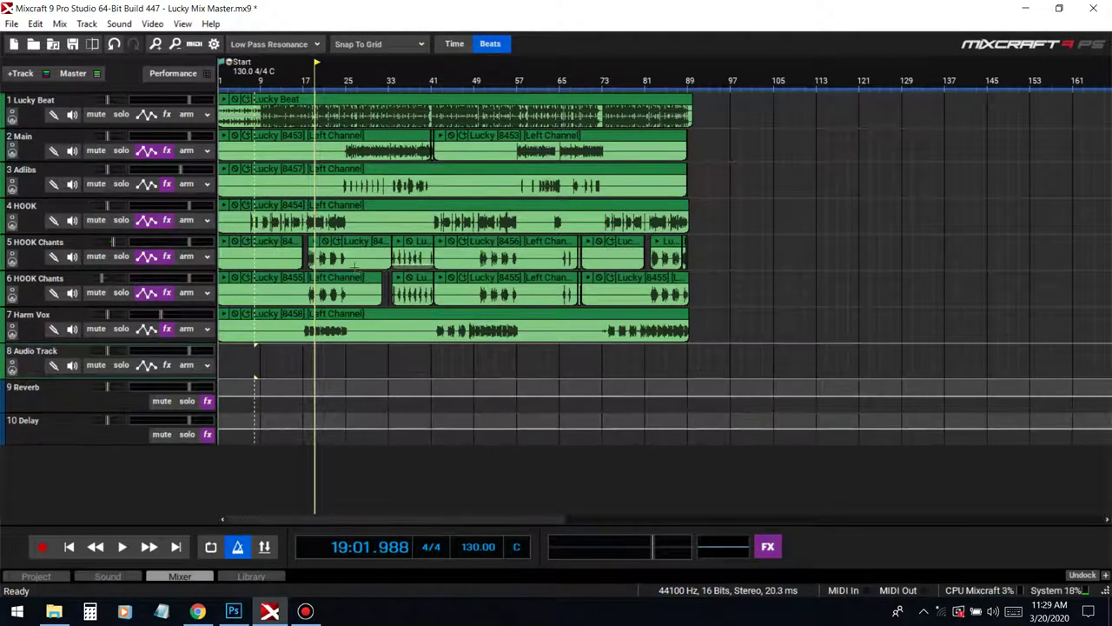
pyautogui.press('super+d')
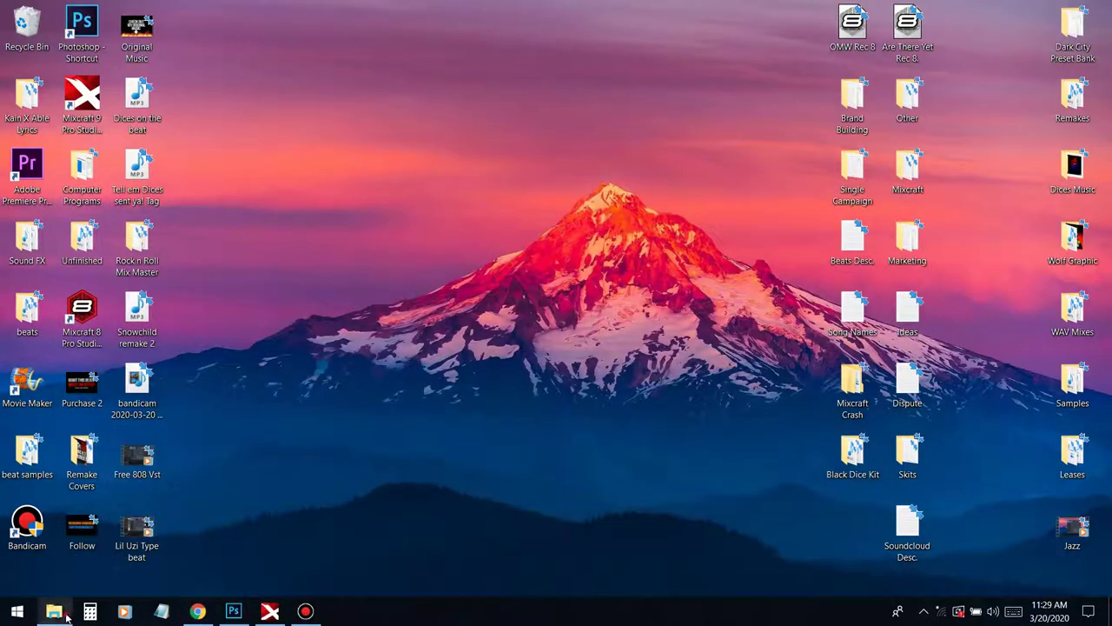
# Open the Dices Music folder on the Desktop in File Explorer.
pyautogui.click(66, 614)
pyautogui.scroll(5, 598, 218)
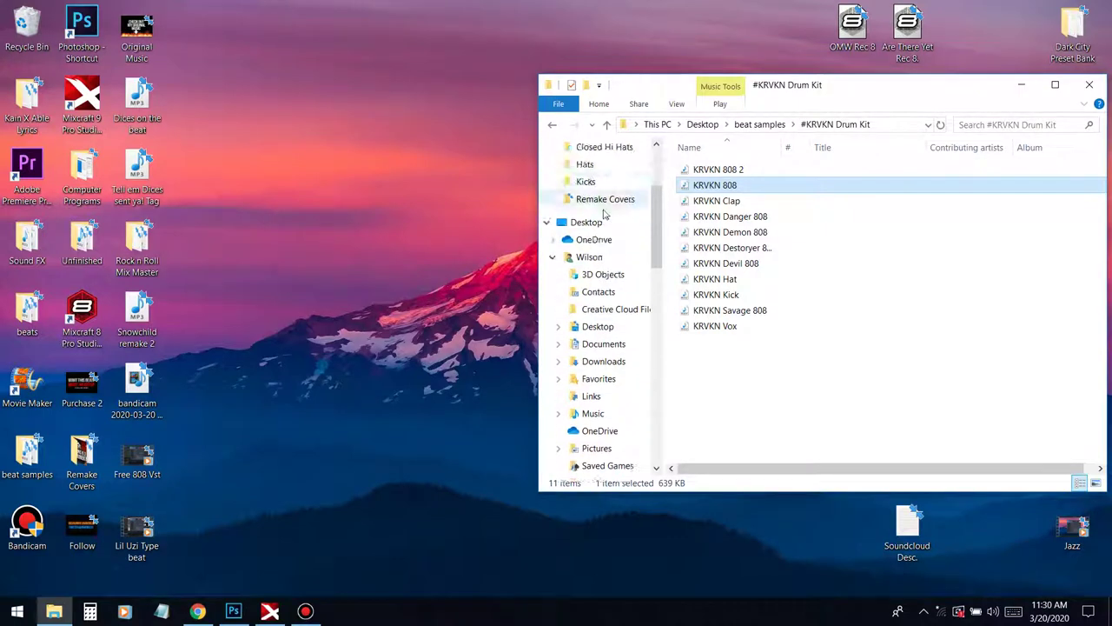
pyautogui.click(586, 367)
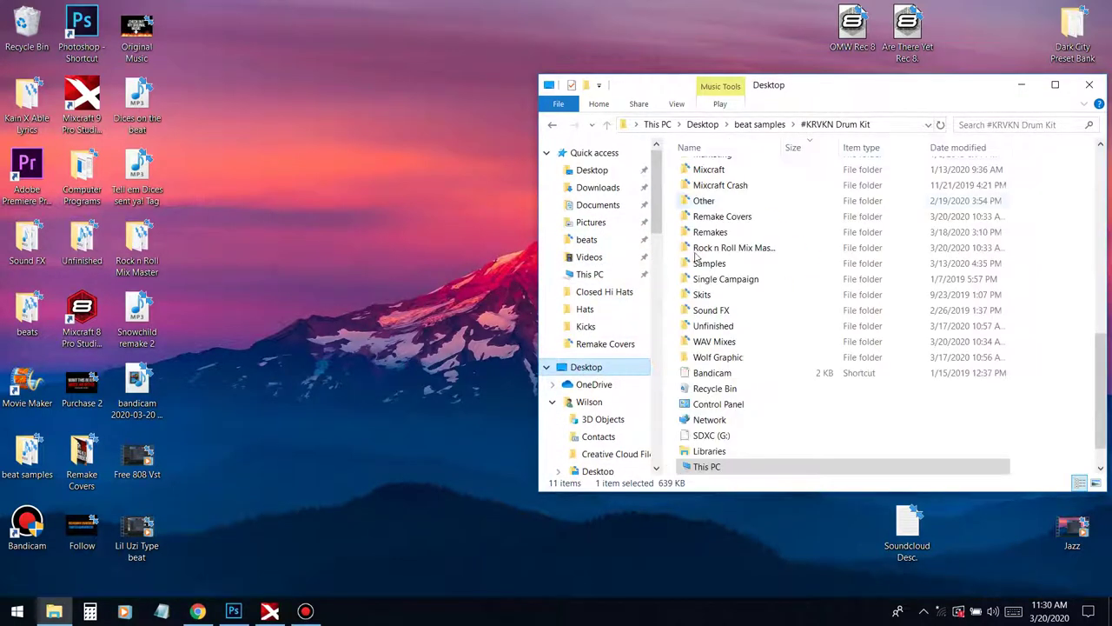
pyautogui.scroll(10, 735, 287)
pyautogui.scroll(-1, 733, 356)
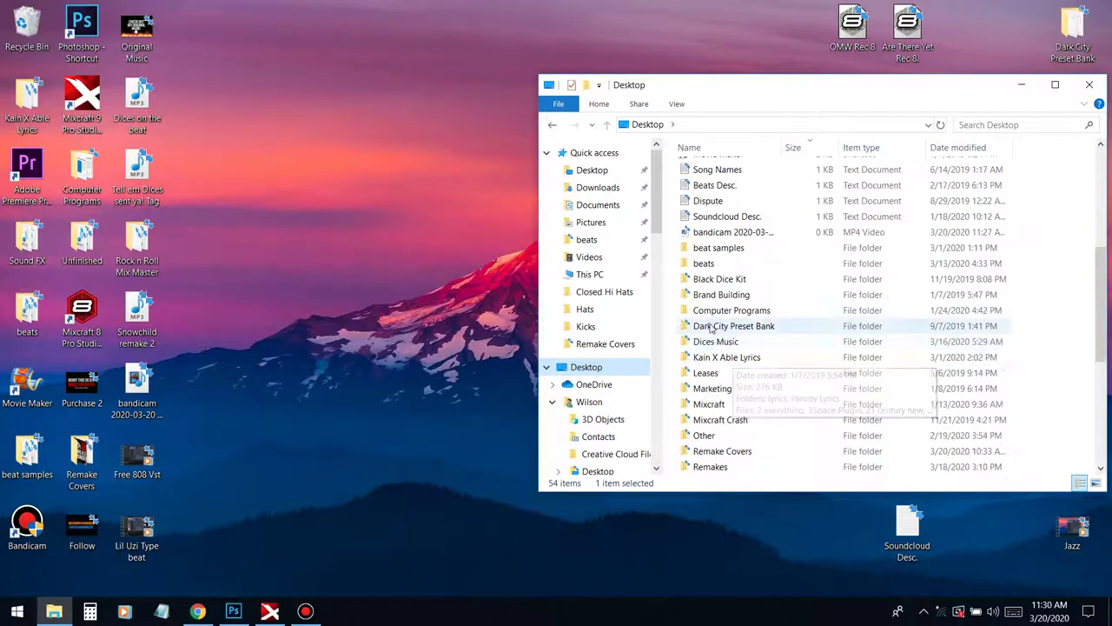
pyautogui.click(715, 342)
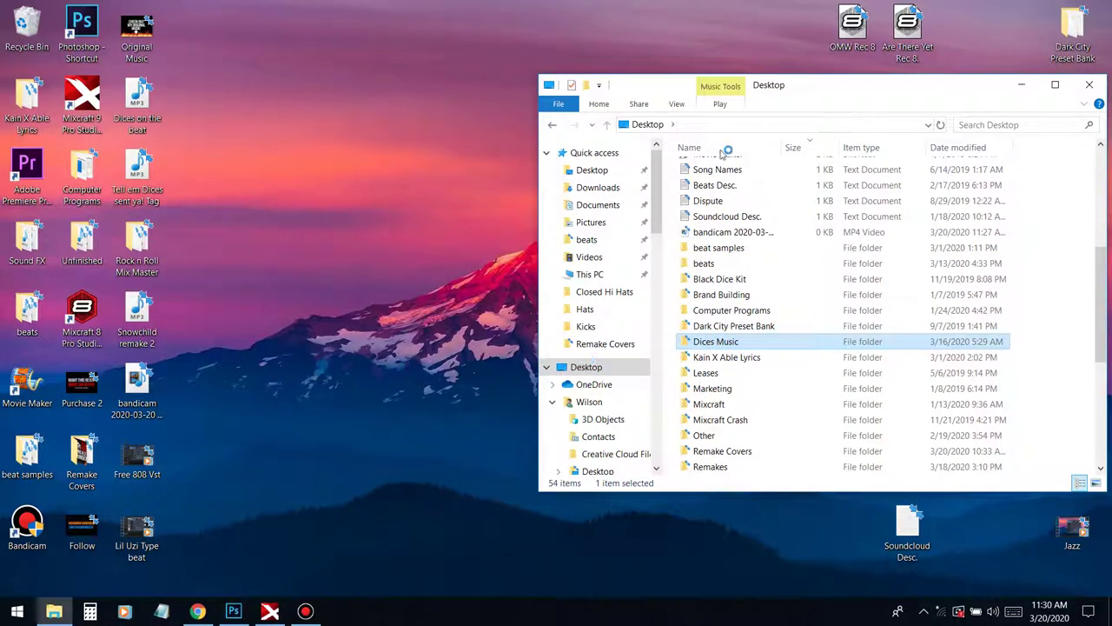
pyautogui.press('Return')
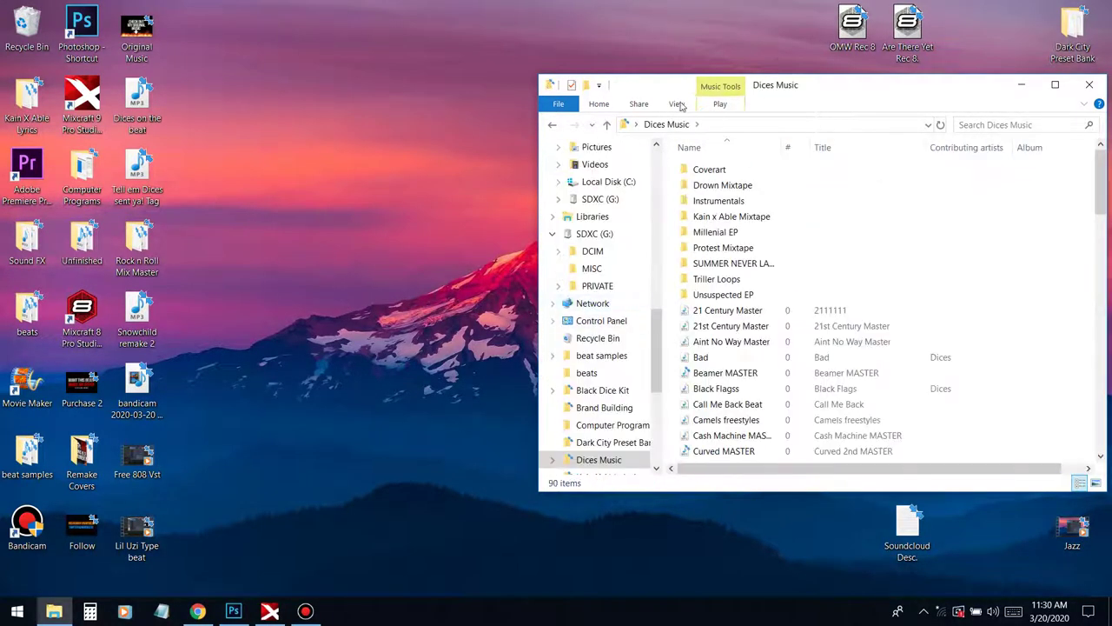
# Sort the Dices Music files by date modified.
pyautogui.click(678, 106)
pyautogui.click(831, 139)
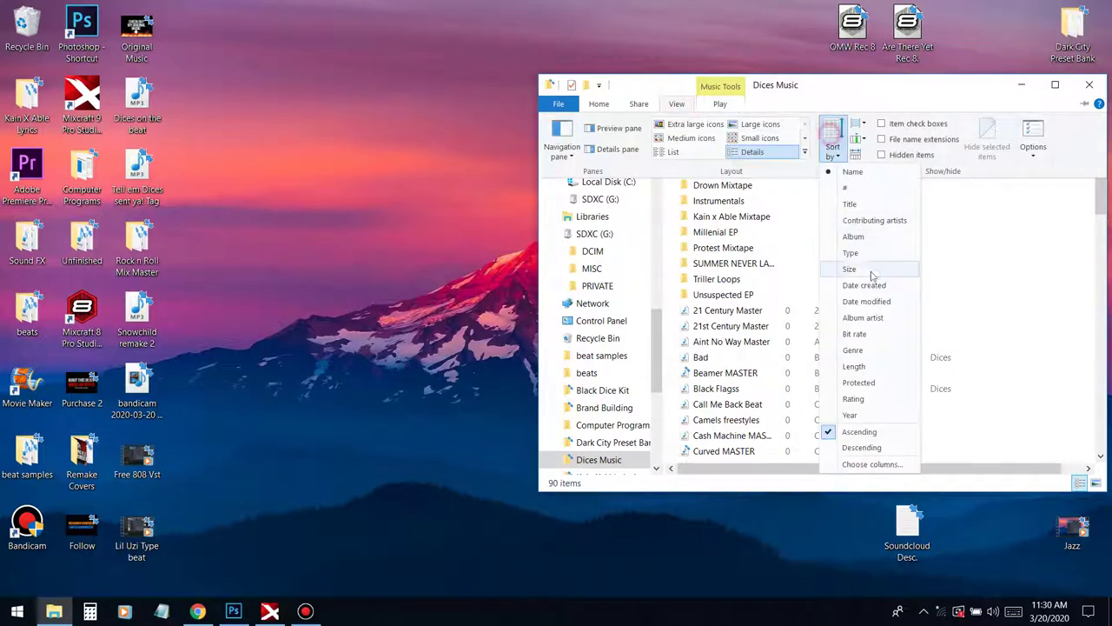
pyautogui.click(871, 301)
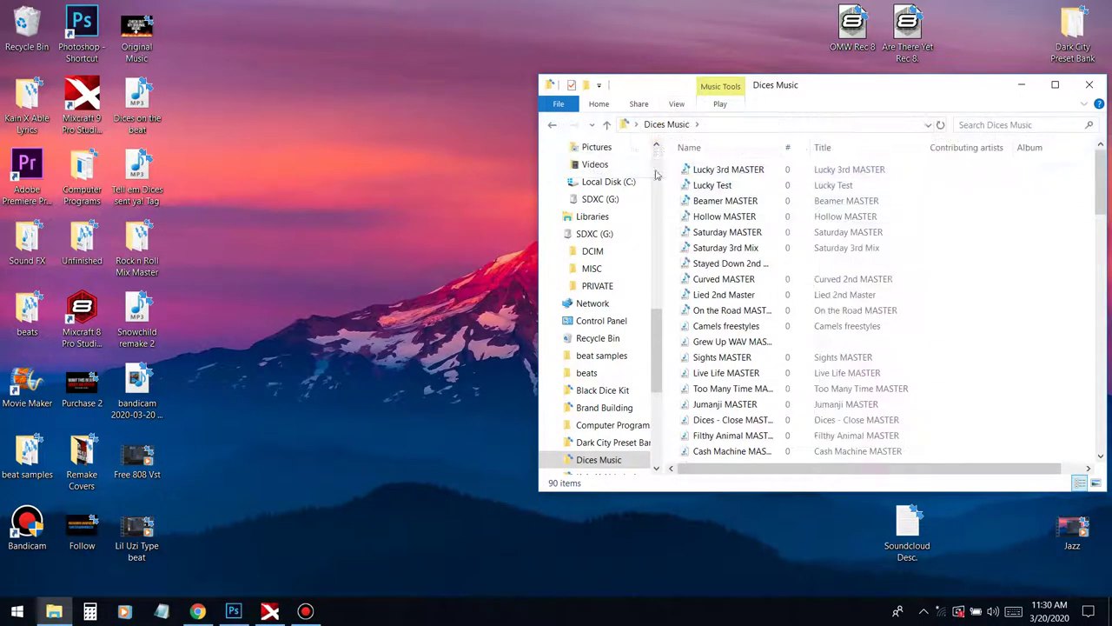
# Drag Lucky 3rd MASTER onto the timeline as track 8, enlarge it and solo it.
pyautogui.click(269, 611)
pyautogui.click(54, 611)
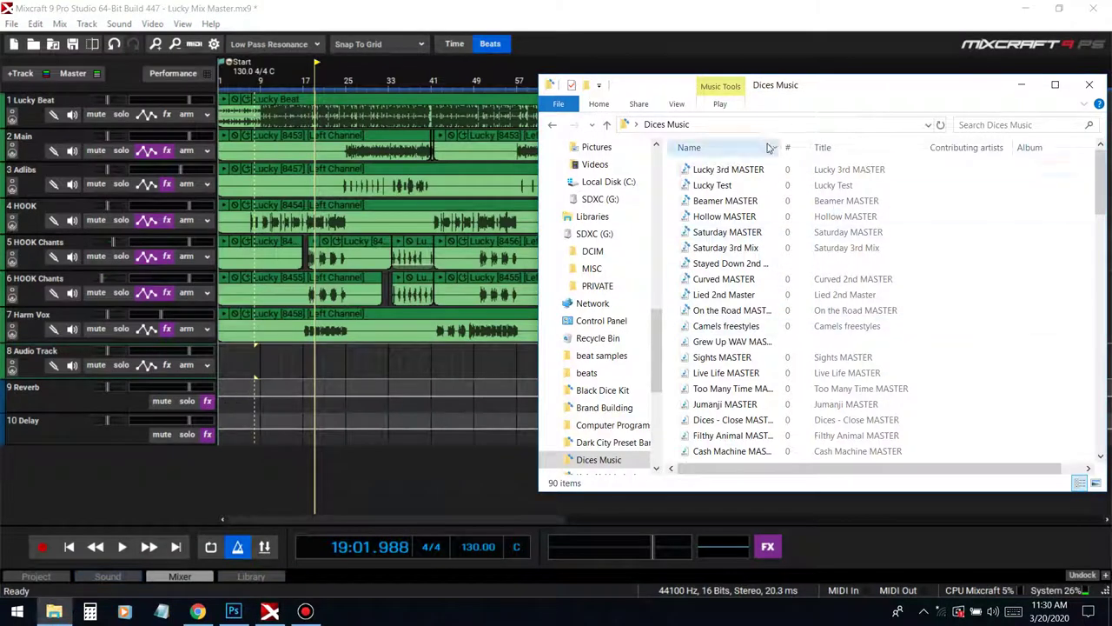
pyautogui.moveTo(730, 170); pyautogui.dragTo(306, 348)
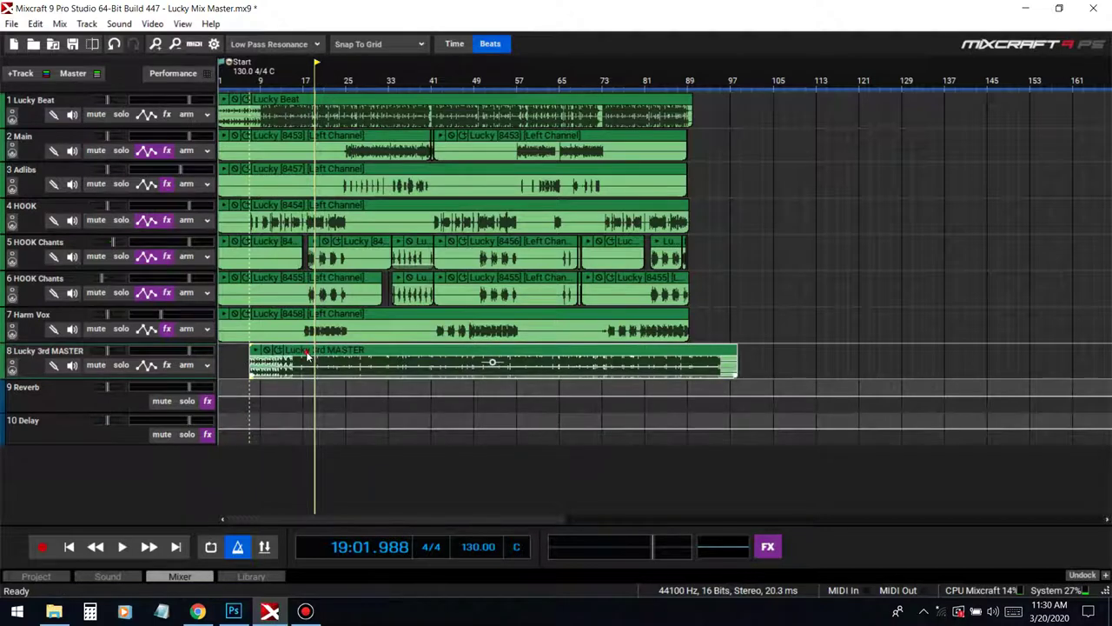
pyautogui.moveTo(90, 442); pyautogui.dragTo(89, 445)
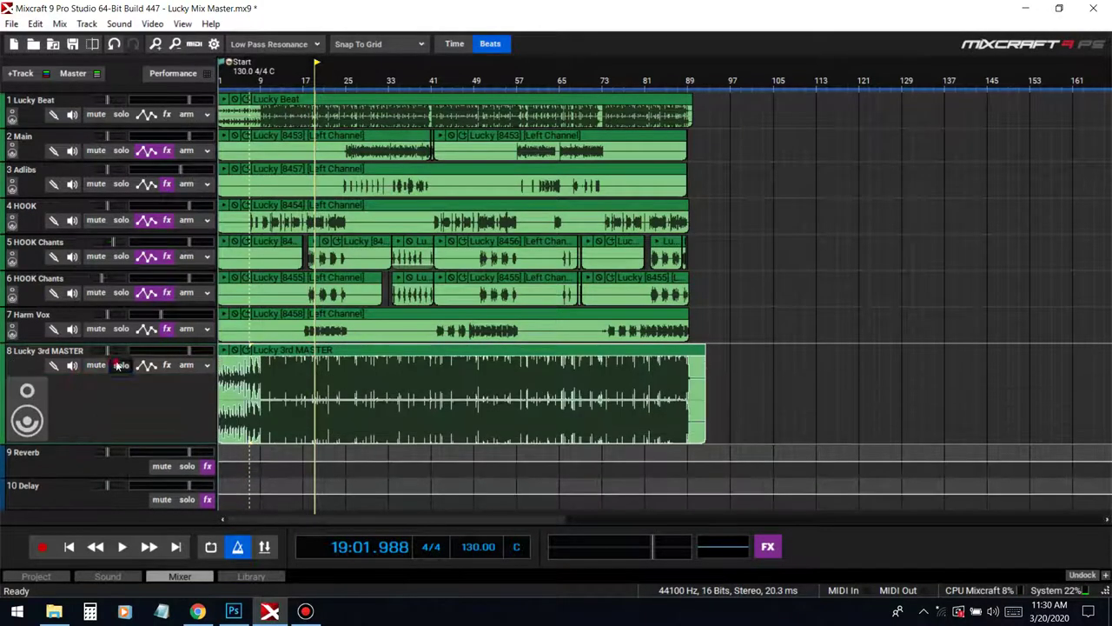
pyautogui.click(120, 365)
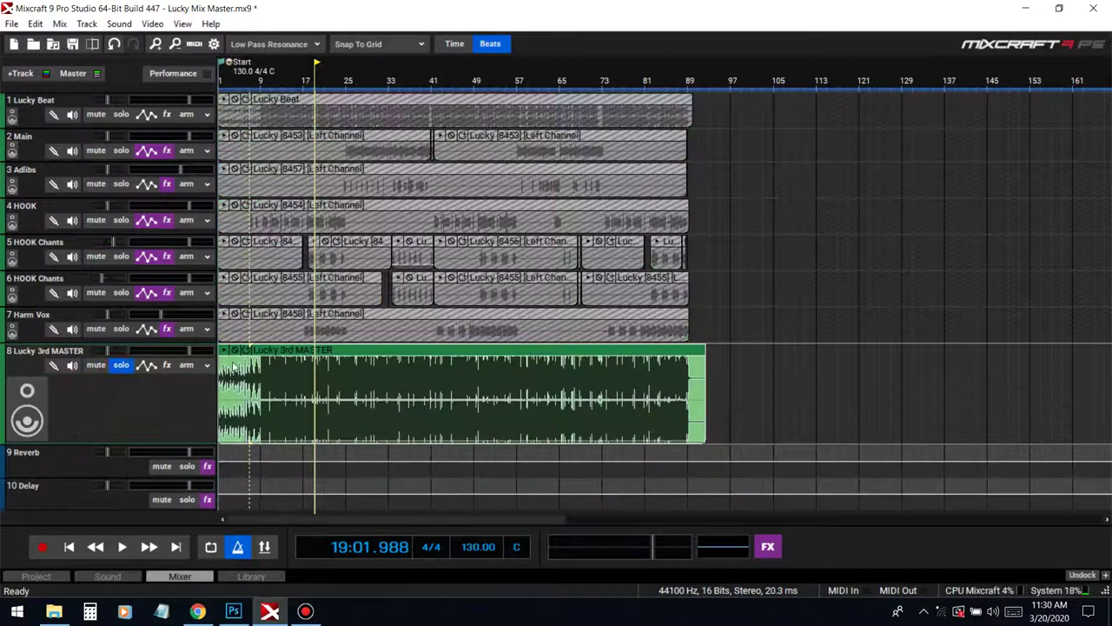
# Play the soloed master briefly from bar 9, then shrink the track height again.
pyautogui.click(260, 82)
pyautogui.scroll(2, 864, 353)
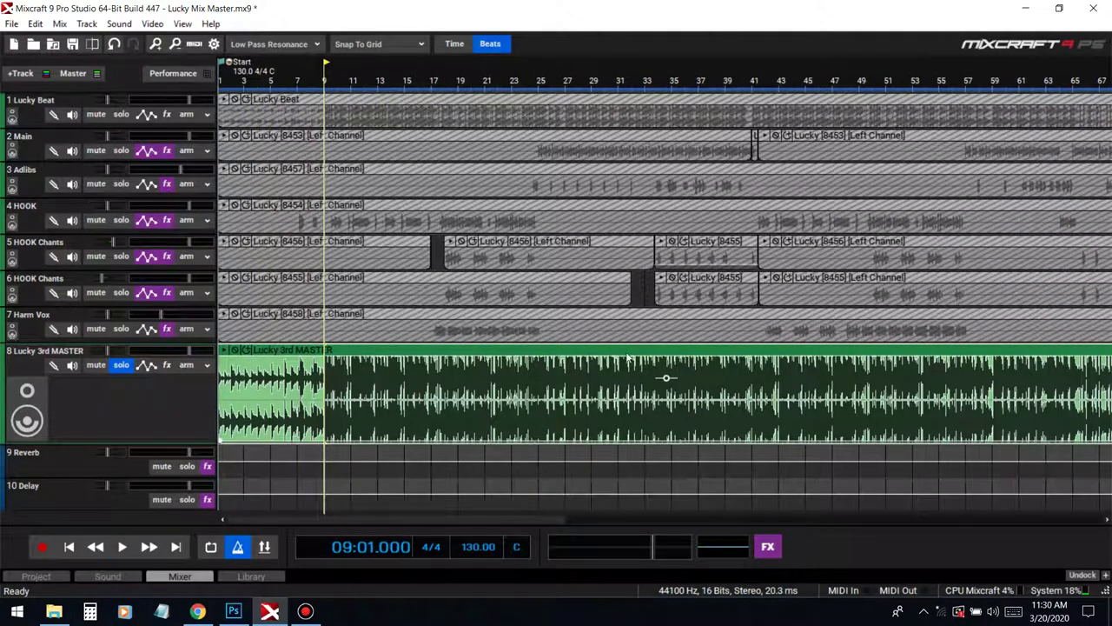
pyautogui.press('space')
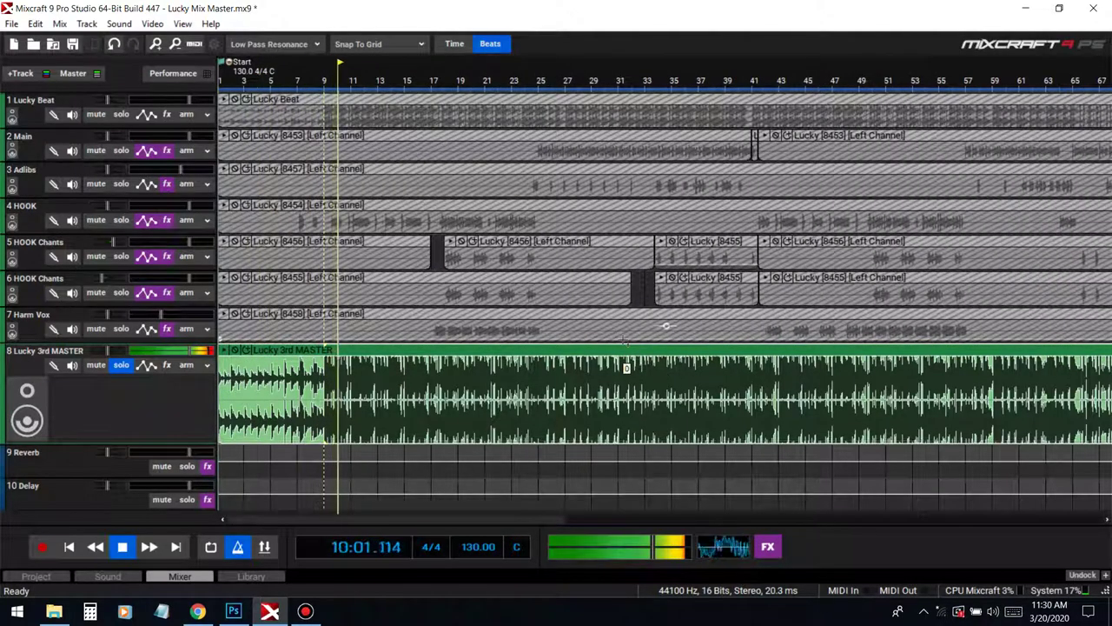
pyautogui.press('space')
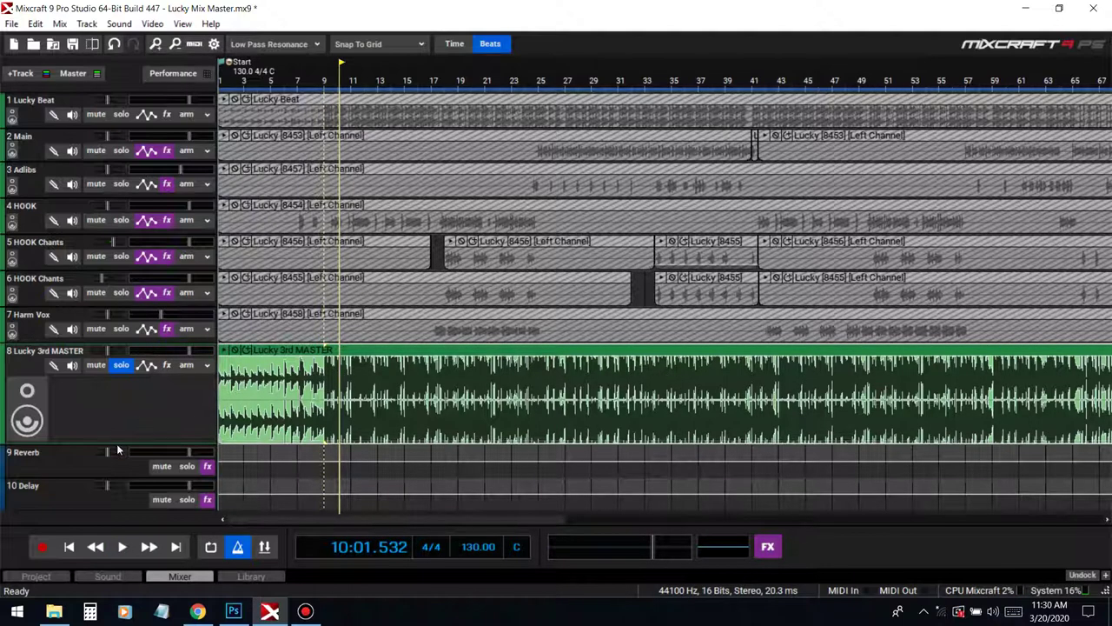
pyautogui.moveTo(119, 440); pyautogui.dragTo(187, 380)
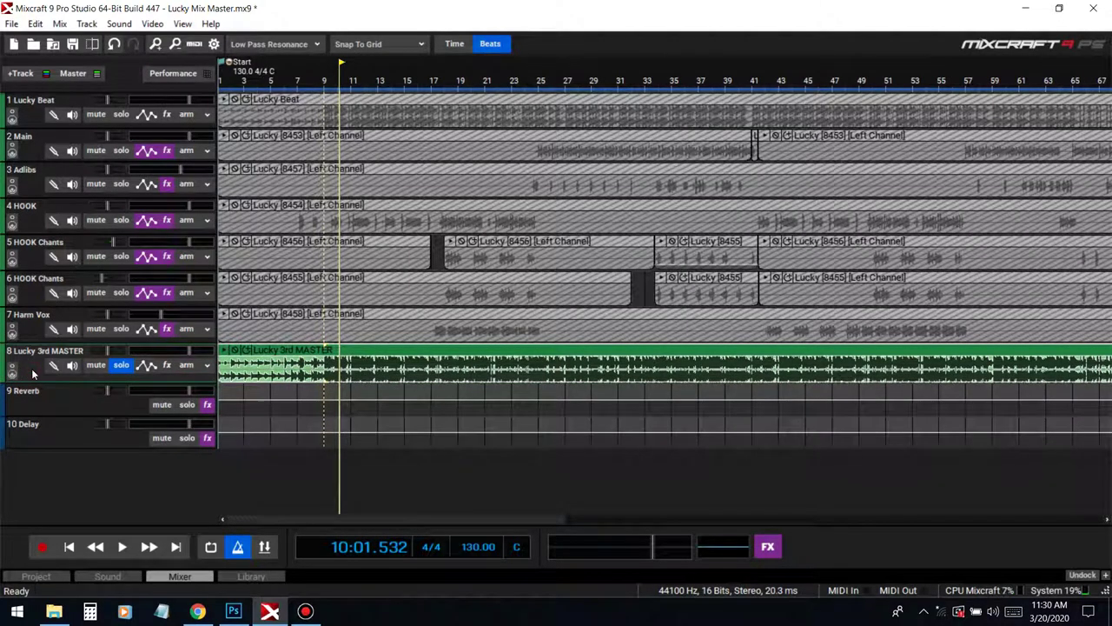
# Delete the Lucky 3rd MASTER track and play the separate vocals from bar 9 to bar 18.
pyautogui.press('Delete')
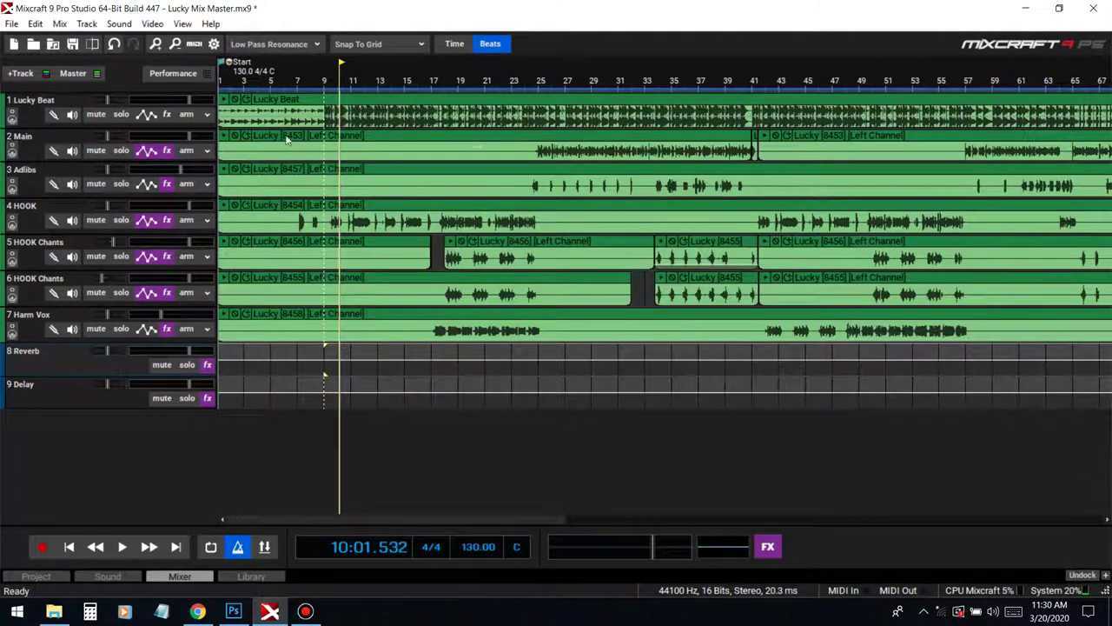
pyautogui.click(323, 73)
pyautogui.press('space')
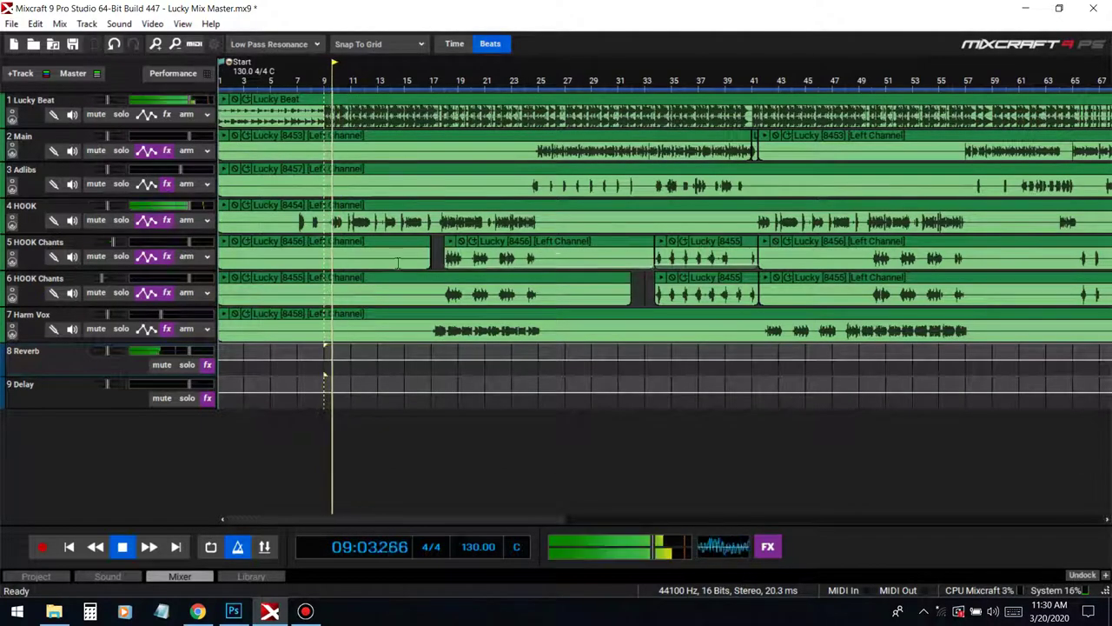
pyautogui.click(443, 78)
pyautogui.press('space')
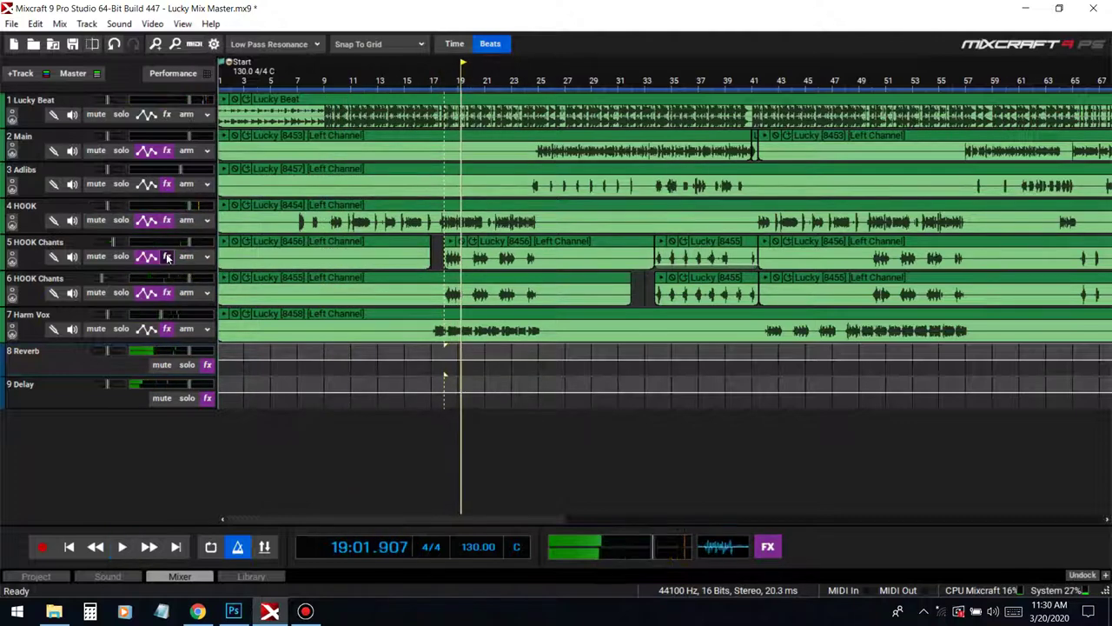
# Review the HOOK Chants track's effect chain and close it.
pyautogui.click(167, 257)
pyautogui.scroll(-1, 423, 327)
pyautogui.scroll(1, 445, 325)
pyautogui.scroll(-1, 466, 323)
pyautogui.scroll(1, 521, 313)
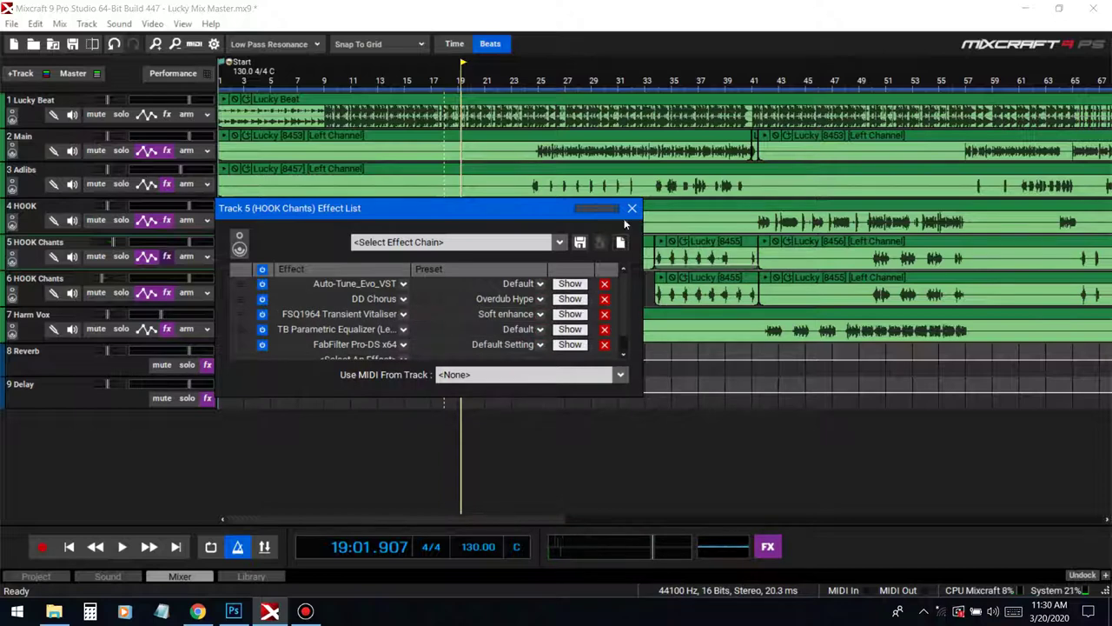
pyautogui.click(631, 208)
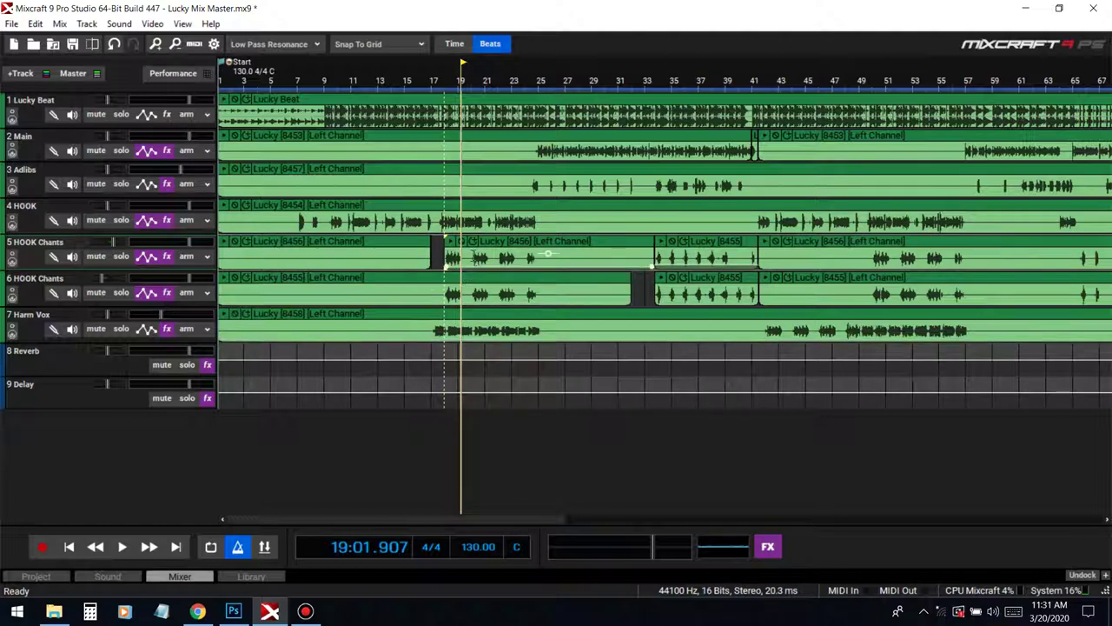
# Review the Harm Vox effect chain, then place the playhead at bar 17.
pyautogui.click(166, 329)
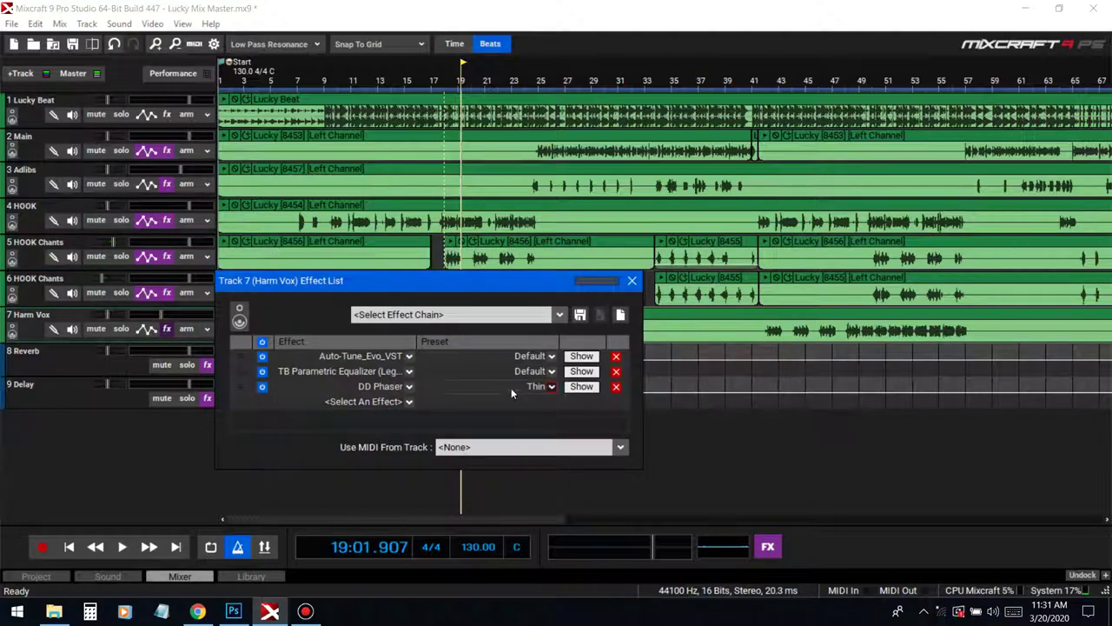
pyautogui.click(630, 281)
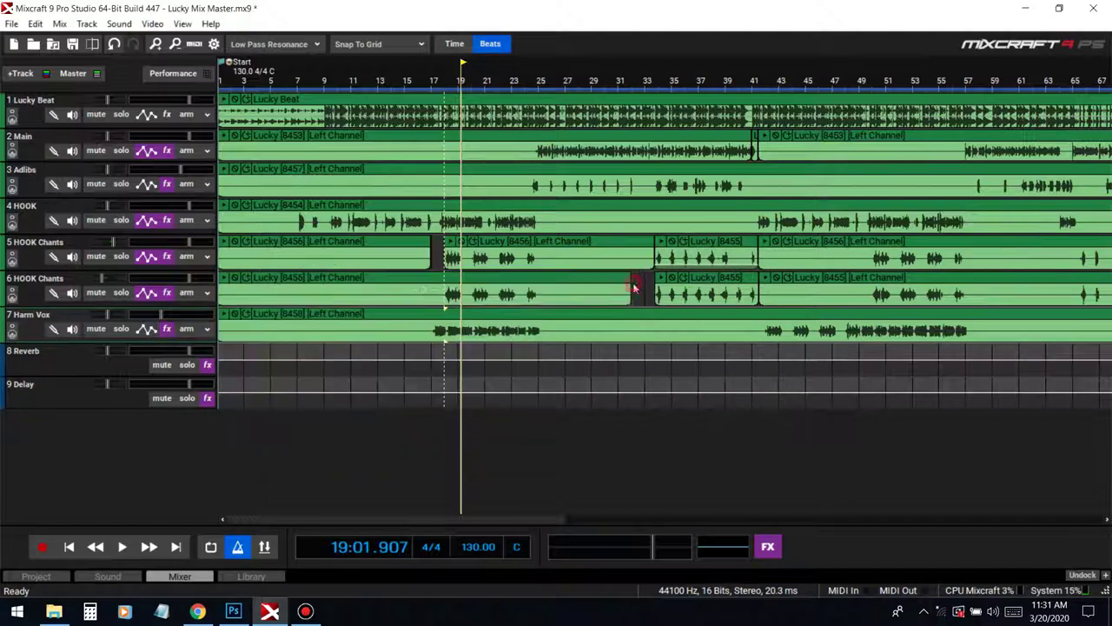
pyautogui.click(424, 79)
# Solo Harm Vox, play it alone, stop, then unsolo it.
pyautogui.click(121, 329)
pyautogui.press('space')
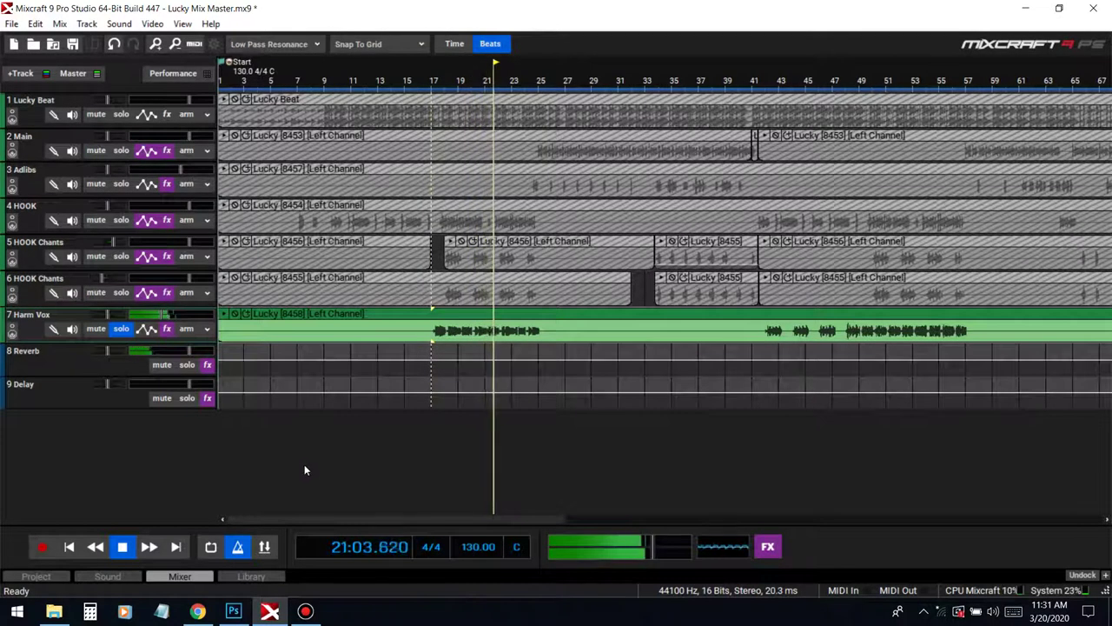
pyautogui.press('space')
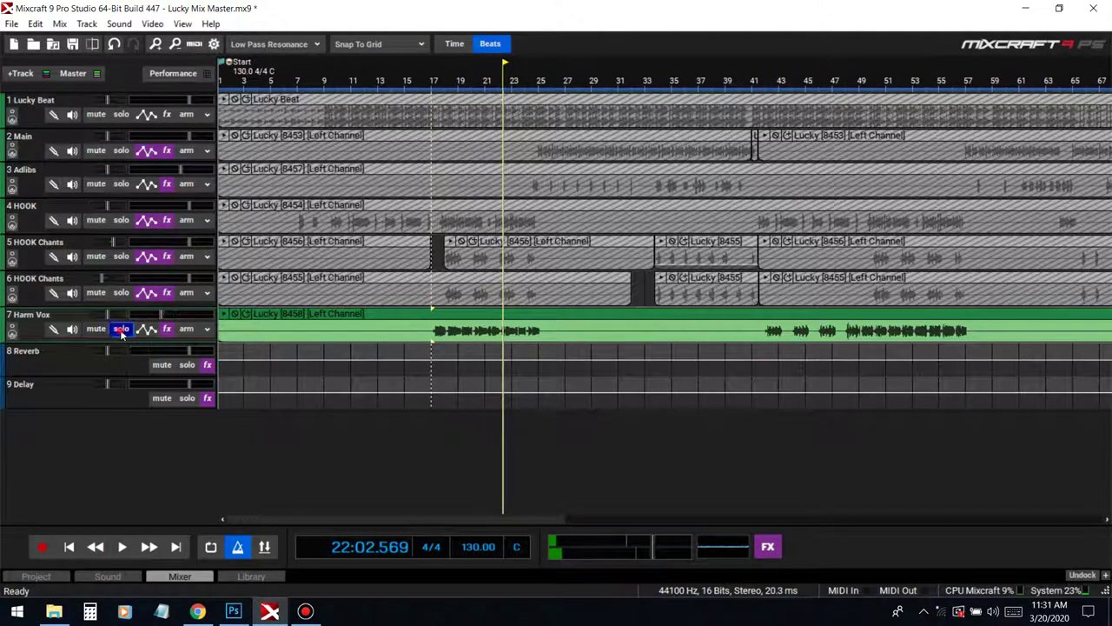
pyautogui.click(121, 329)
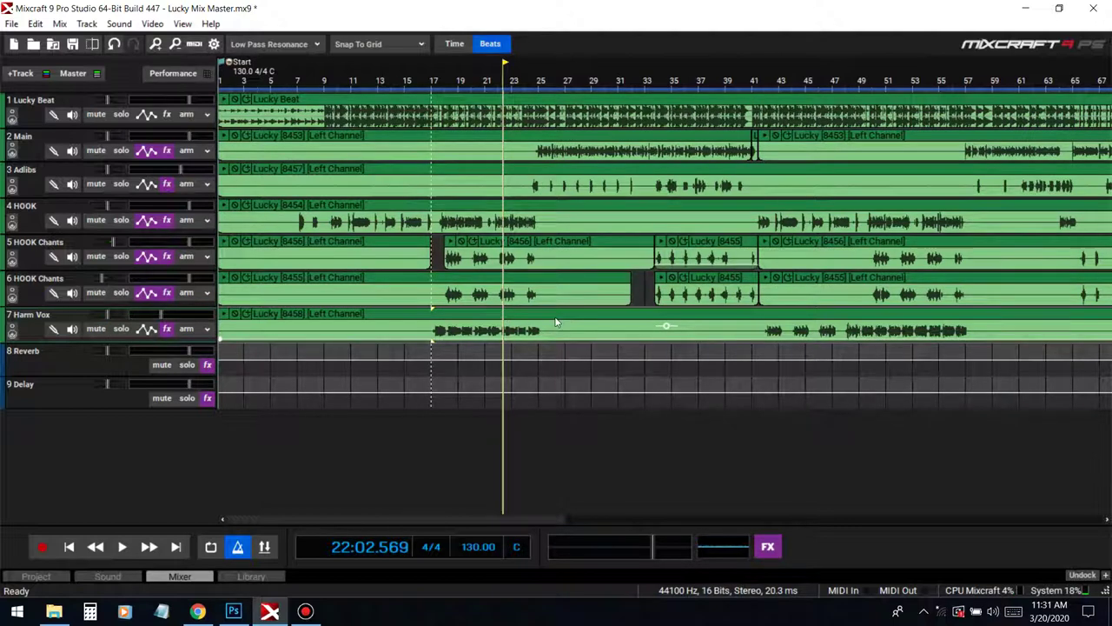
# Move the playhead to bar 25 and review the Adlibs track's effect chain.
pyautogui.moveTo(333, 520); pyautogui.dragTo(414, 518)
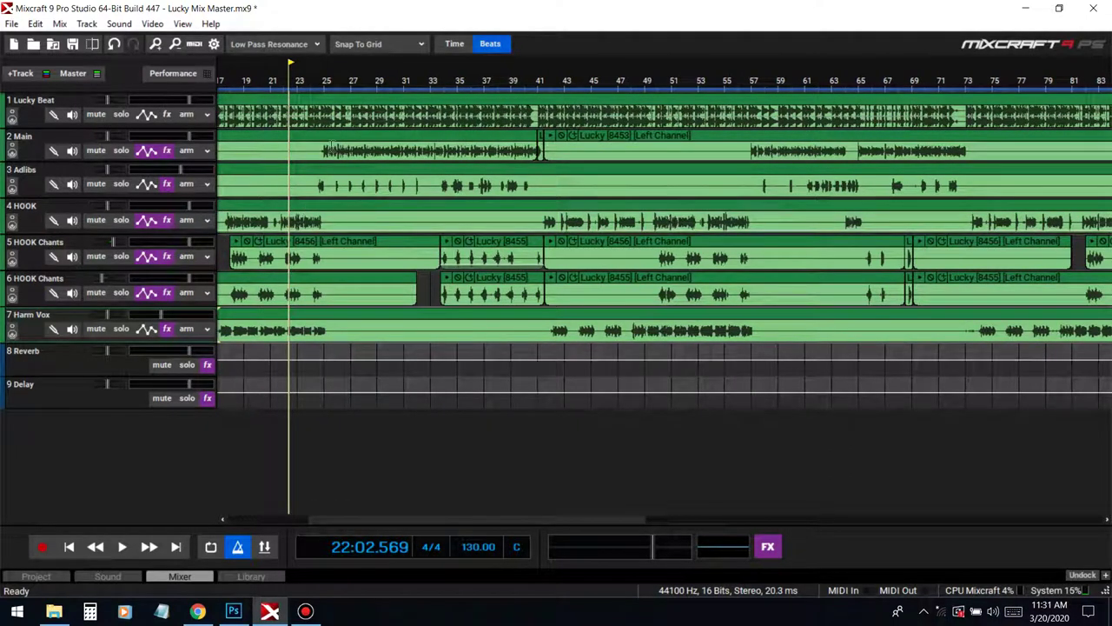
pyautogui.click(325, 70)
pyautogui.click(168, 184)
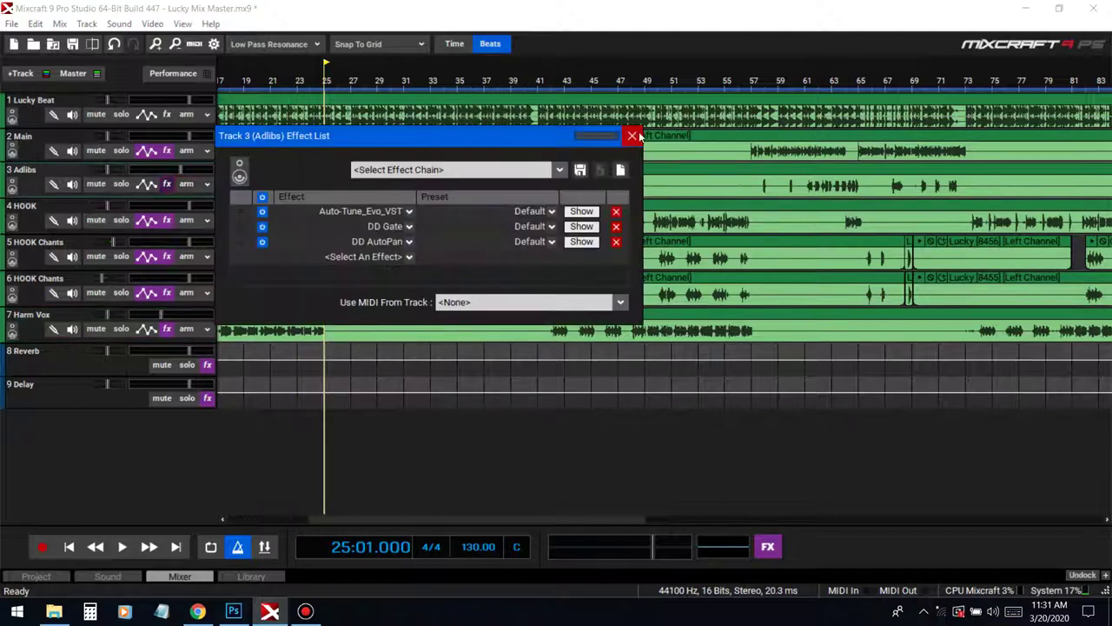
pyautogui.click(640, 136)
pyautogui.click(167, 184)
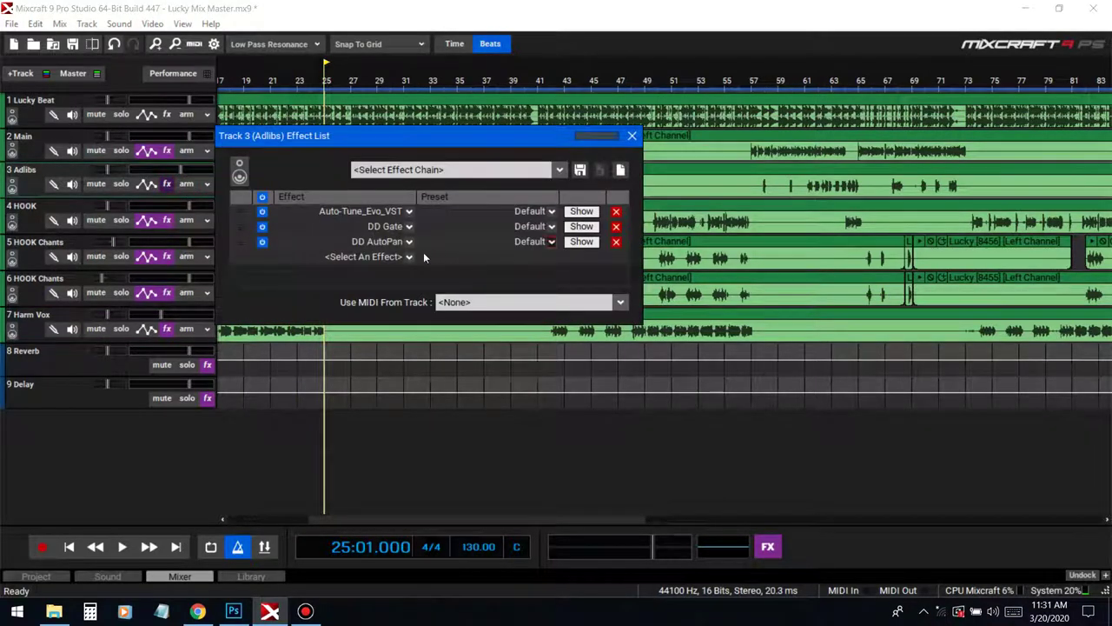
pyautogui.click(631, 136)
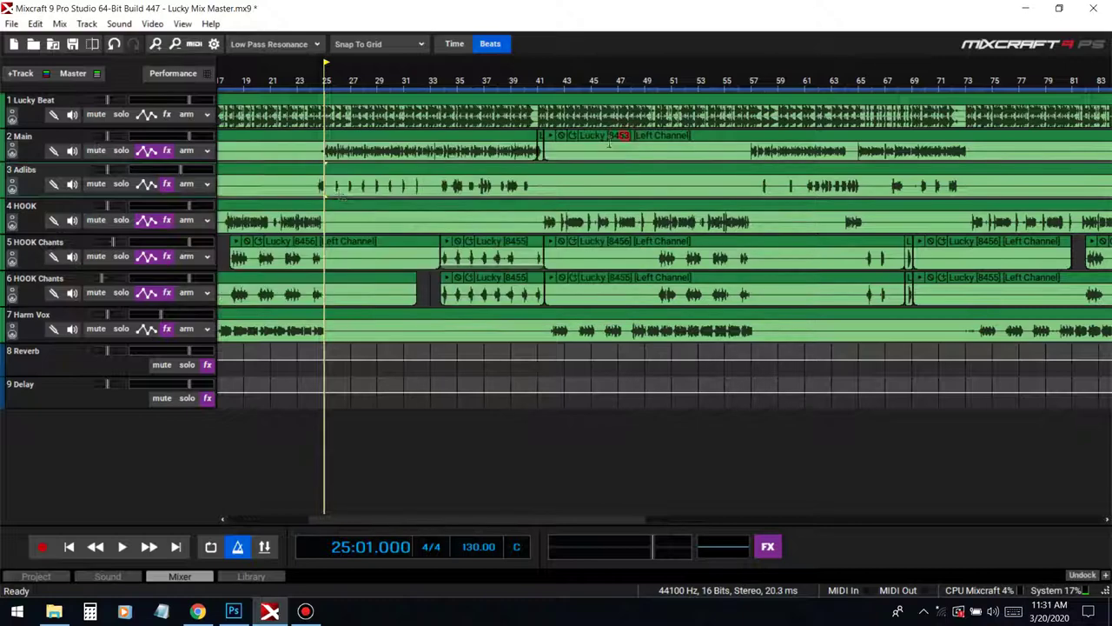
# Solo Adlibs and play it from bar 24, then unsolo it to hear the full mix.
pyautogui.click(120, 184)
pyautogui.scroll(1, 634, 82)
pyautogui.click(633, 80)
pyautogui.press('space')
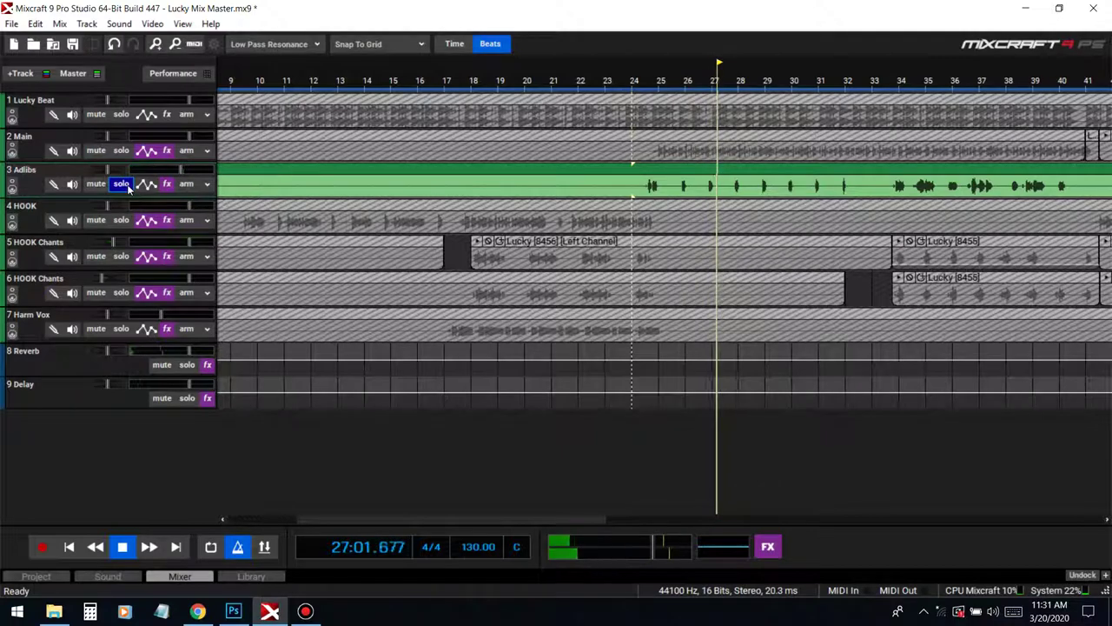
pyautogui.click(124, 184)
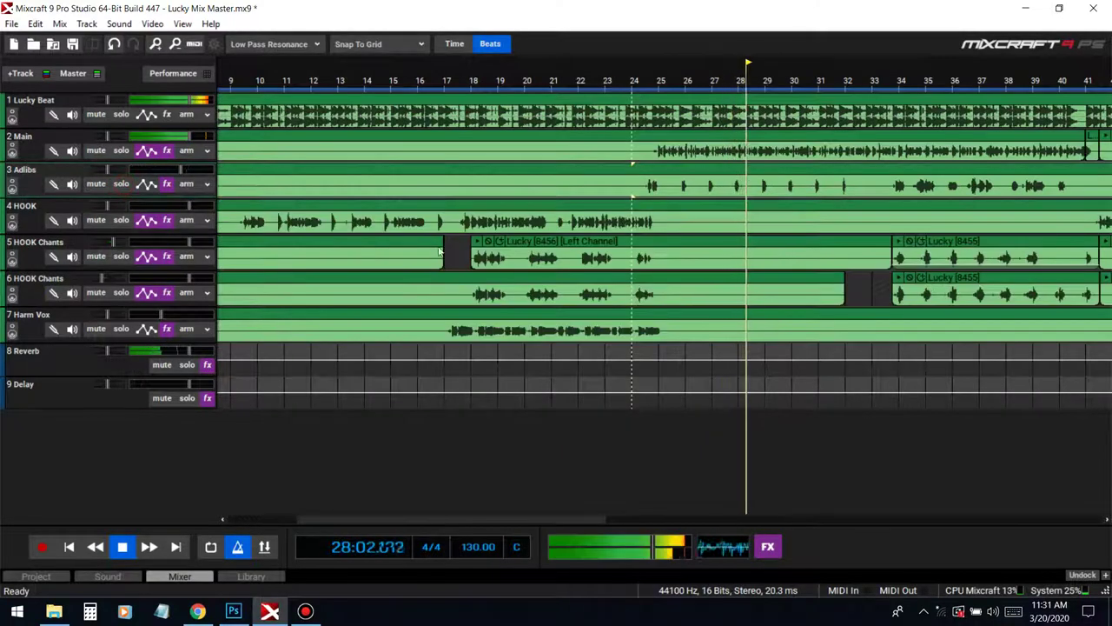
pyautogui.scroll(-3, 600, 168)
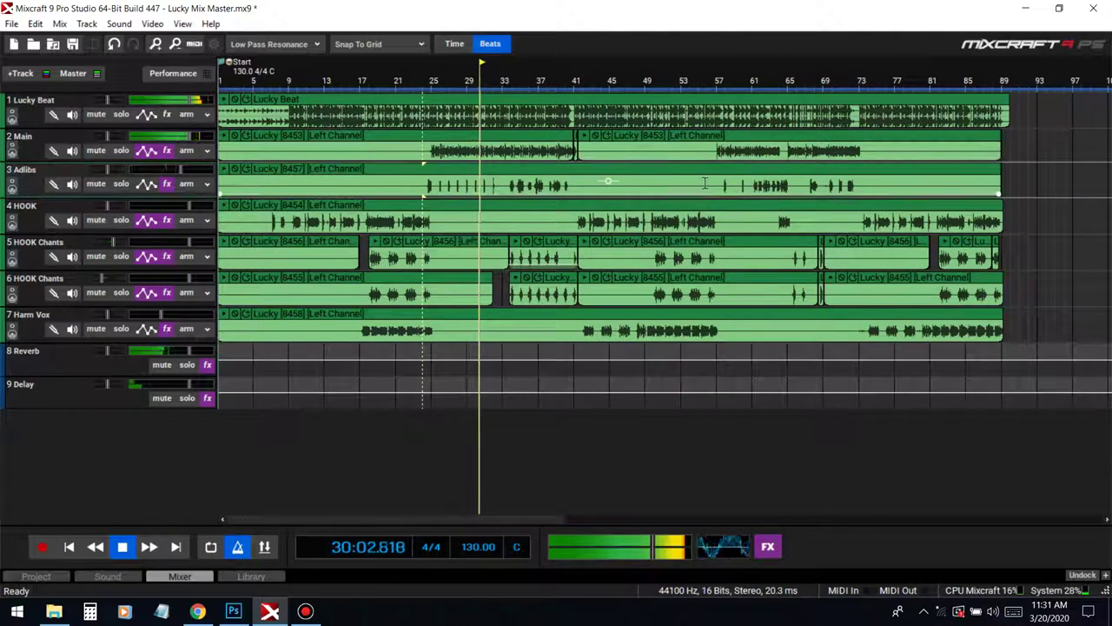
# Stop playback just past bar 30 and bring up the screen recorder.
pyautogui.press('space')
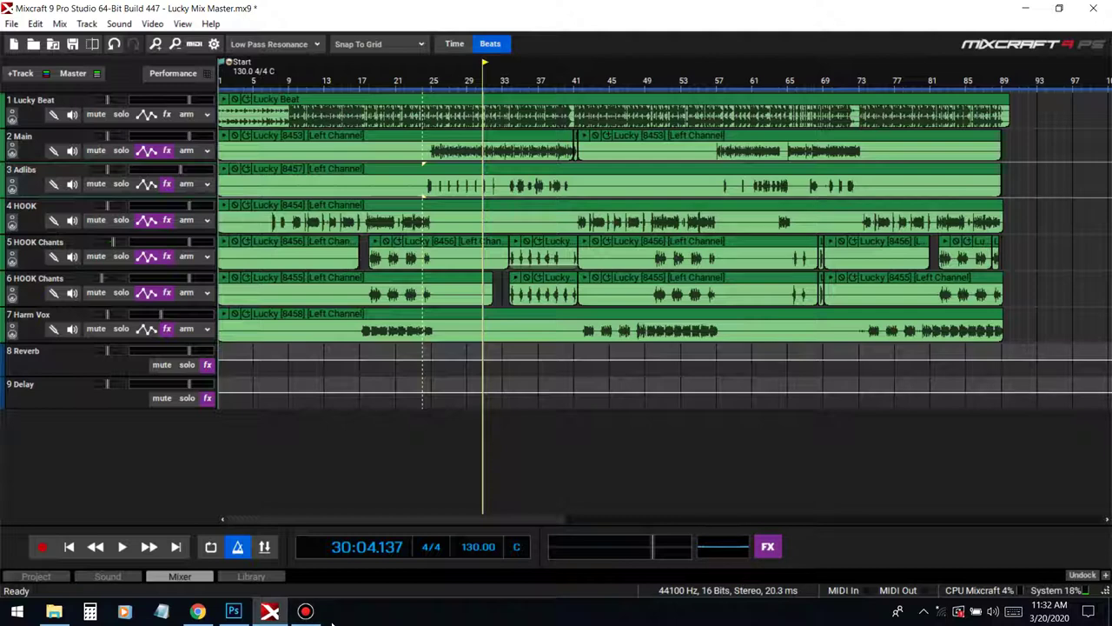
pyautogui.click(305, 610)
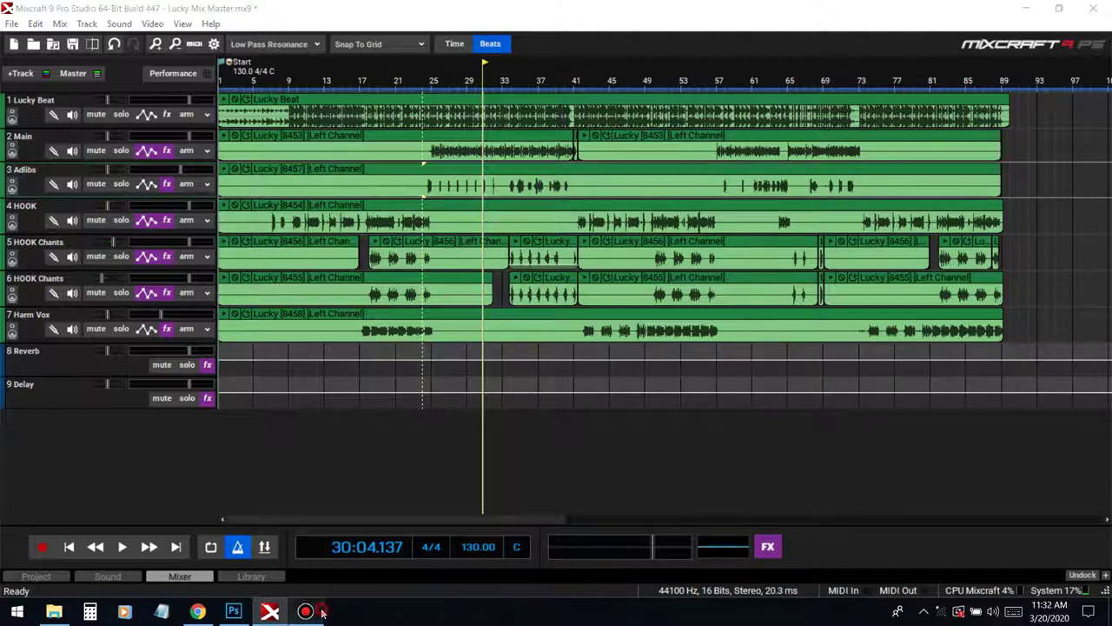